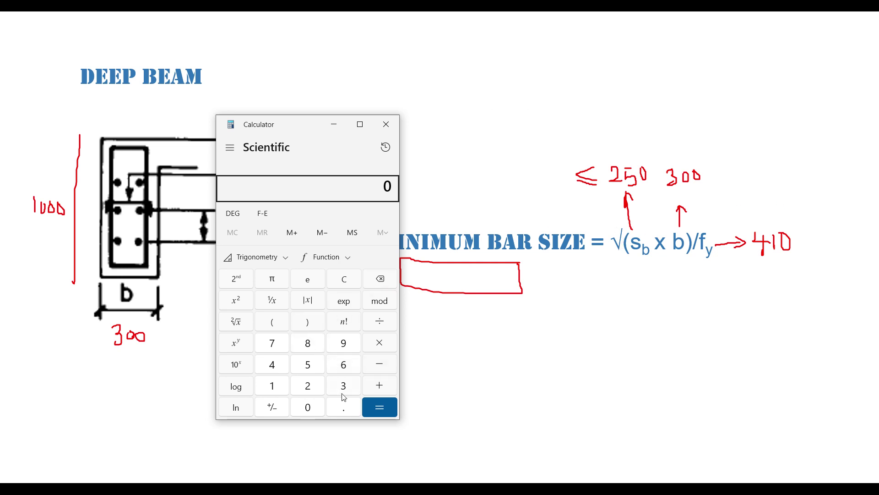
Step: Calculate 250 × 300 ÷ 410 in Calculator, giving 182.926…
click(308, 385)
click(306, 364)
click(306, 407)
click(378, 342)
click(344, 385)
click(311, 407)
click(311, 407)
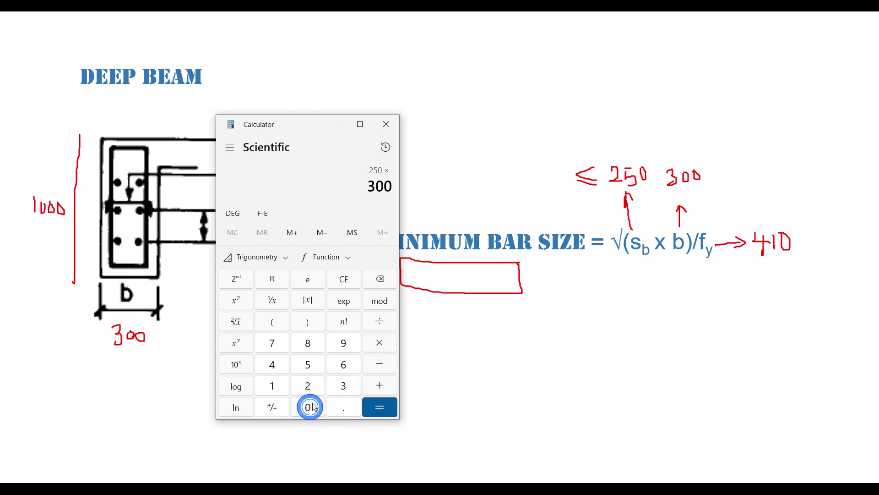
click(380, 322)
click(273, 365)
click(272, 386)
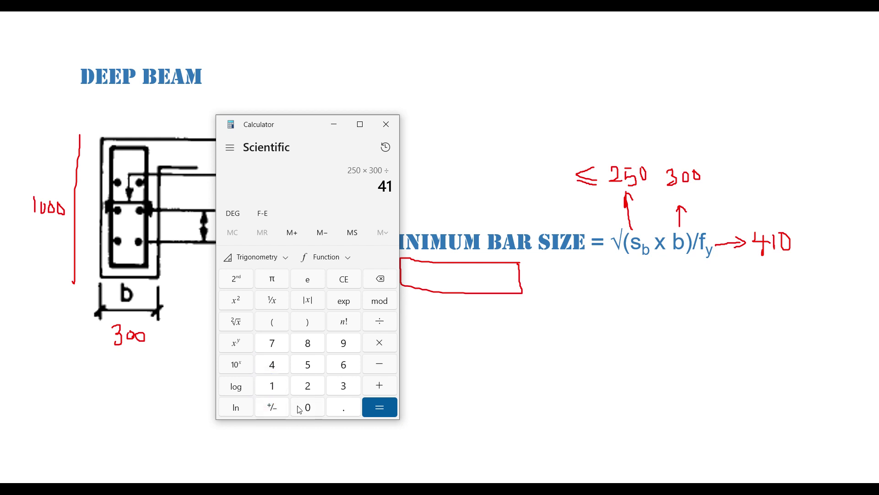
click(301, 407)
click(371, 412)
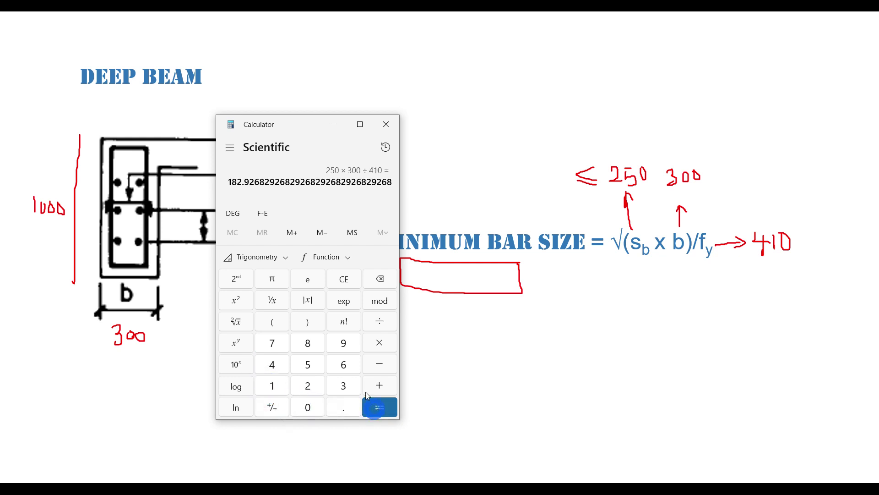
Step: Take the square root of the 182.926… result to get 13.525…
click(227, 182)
double_click(251, 184)
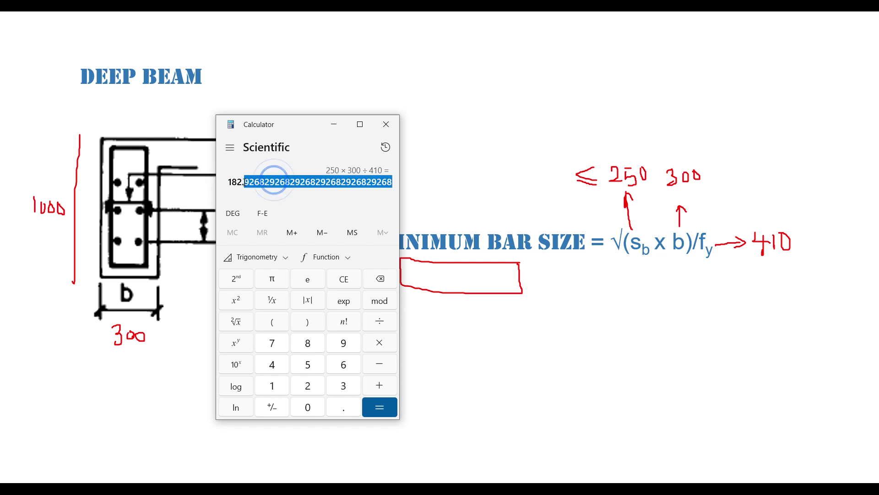
drag(229, 182, 396, 187)
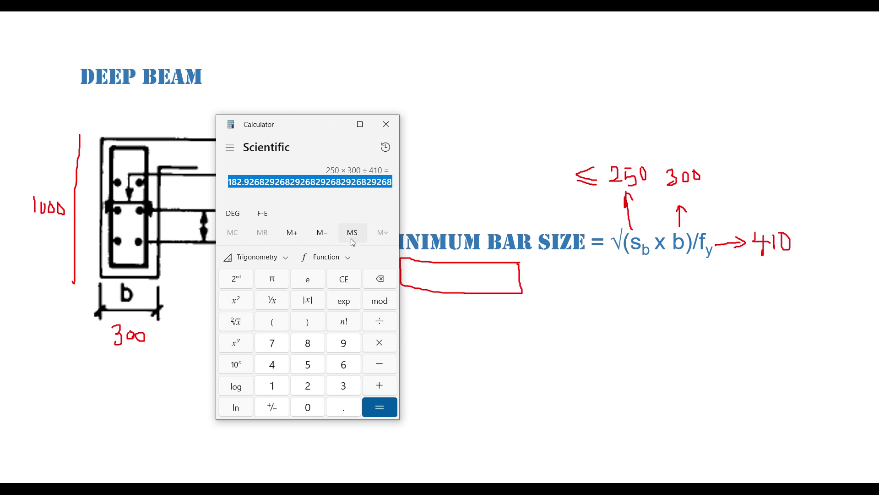
click(236, 322)
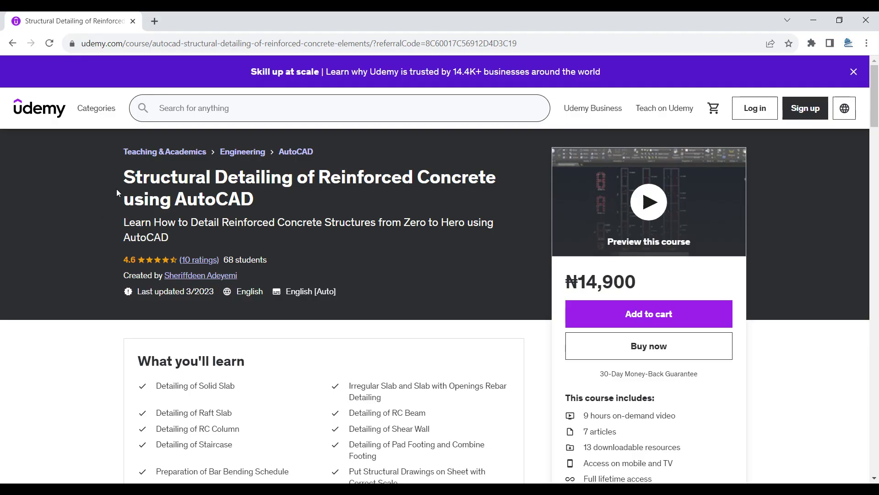
Step: Highlight the course title on the Udemy course page and scroll down
drag(126, 177, 256, 197)
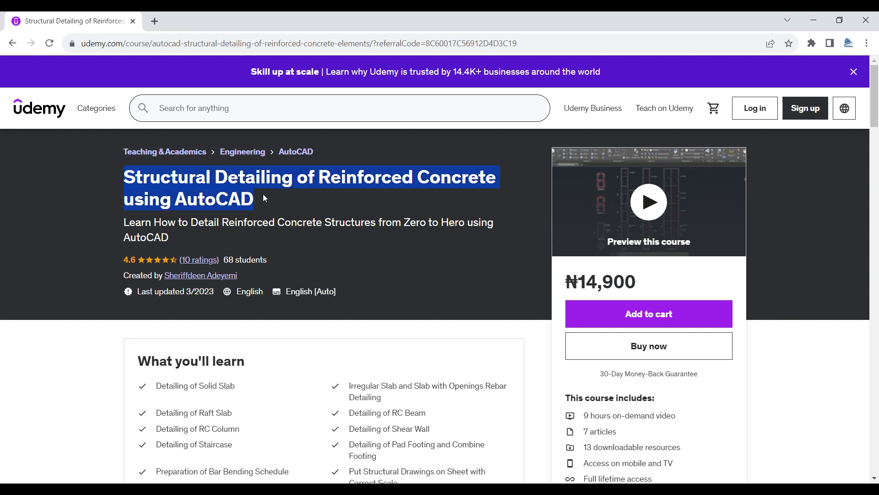
click(83, 206)
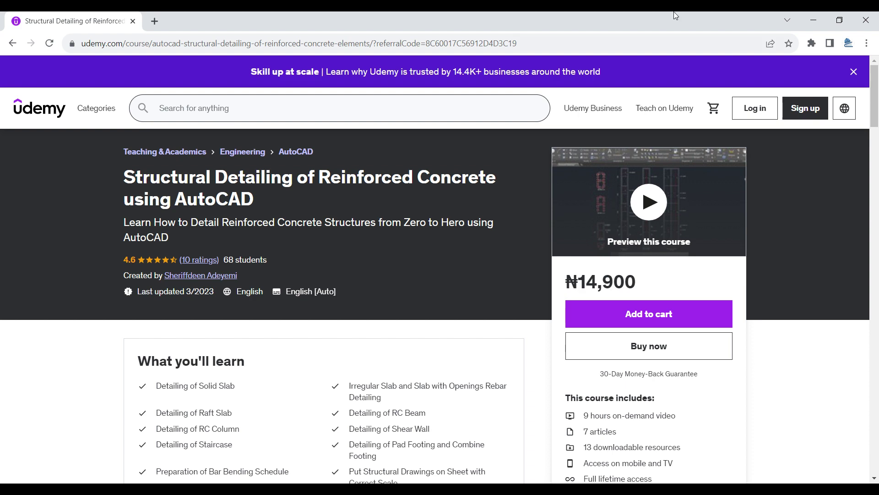
drag(875, 105, 875, 129)
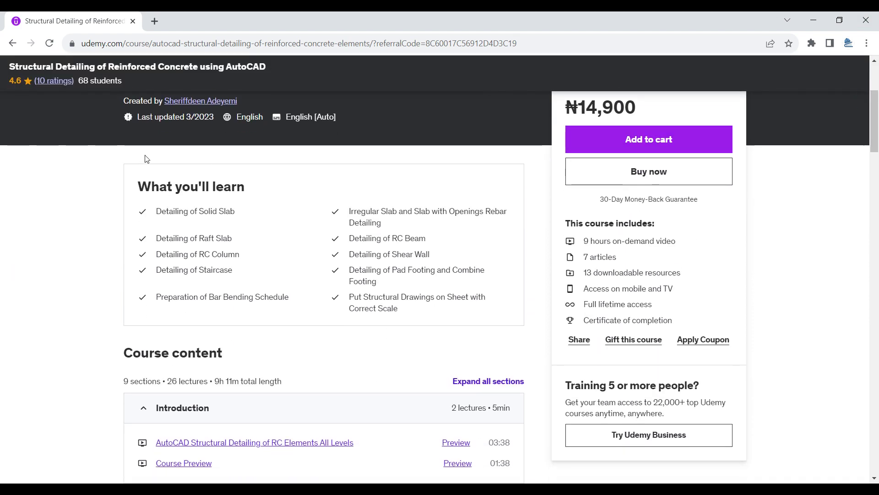
drag(198, 211, 232, 270)
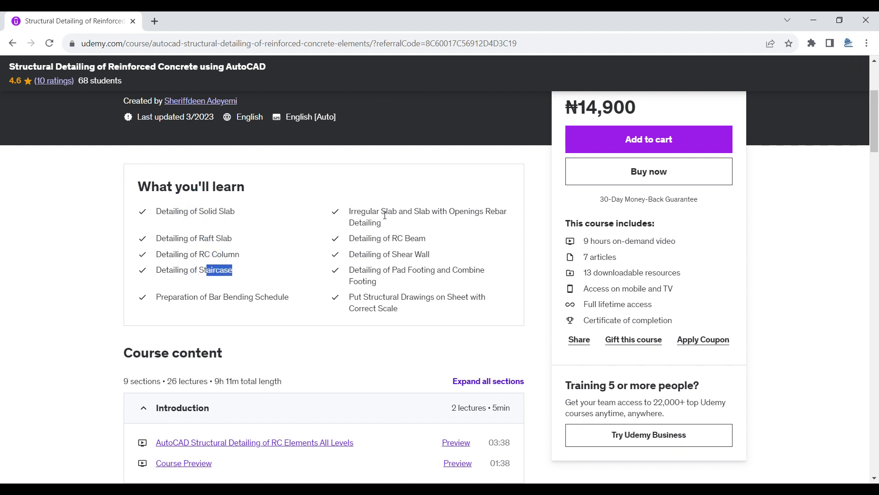
Step: Highlight Irregular Slab, Pad Footing and the 9 hours of video on the course page
drag(348, 211, 416, 213)
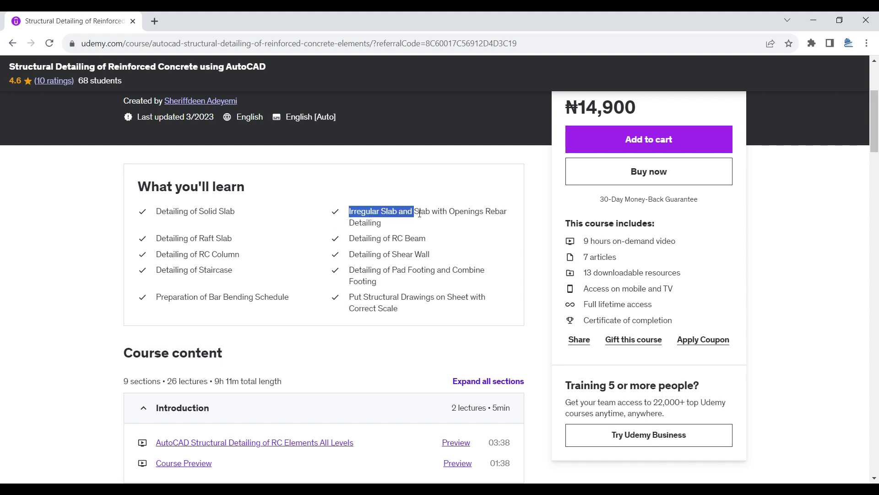
click(393, 238)
click(394, 262)
drag(393, 269, 438, 271)
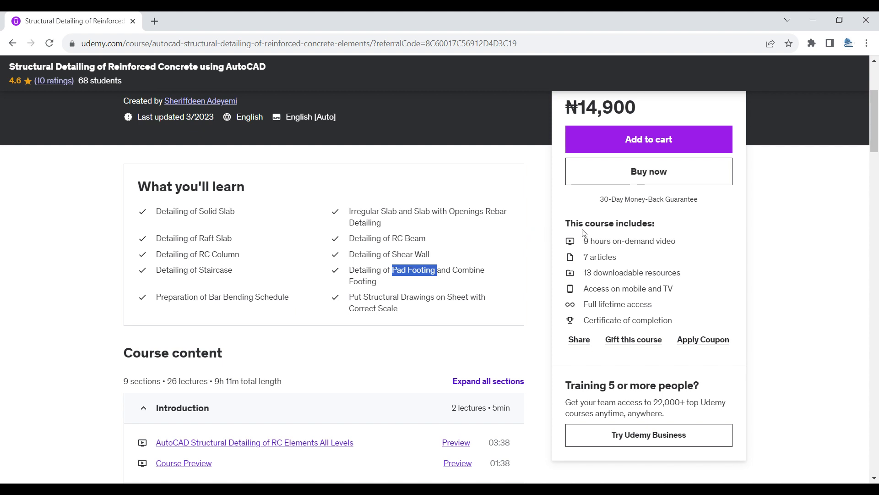
drag(583, 241, 613, 242)
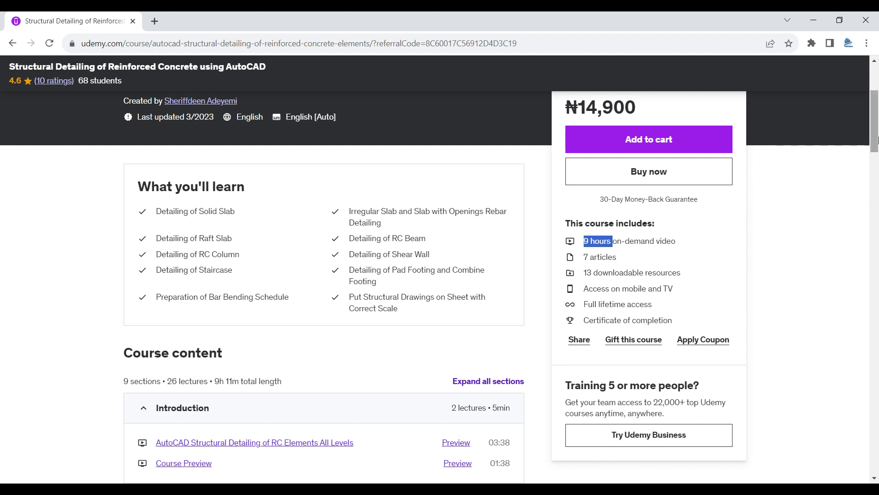
mouse_move(875, 119)
mouse_down()
mouse_move(877, 214)
mouse_move(877, 108)
mouse_up()
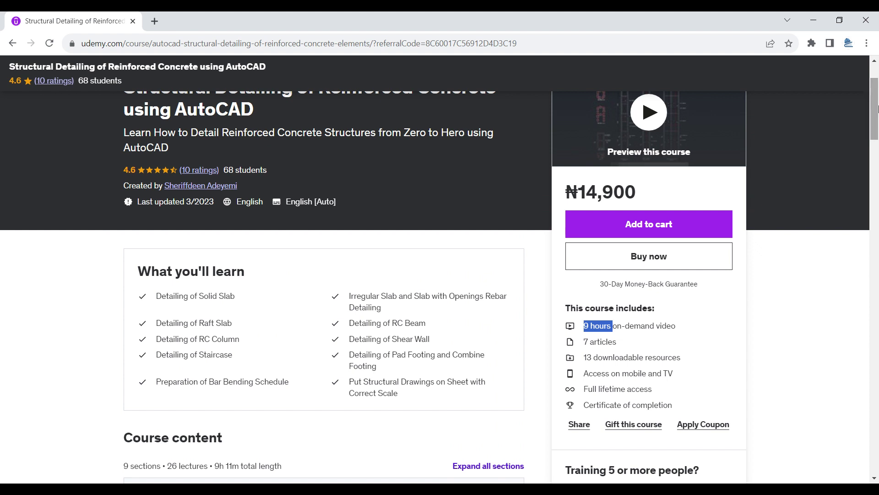
scroll(460, 144, up, 2)
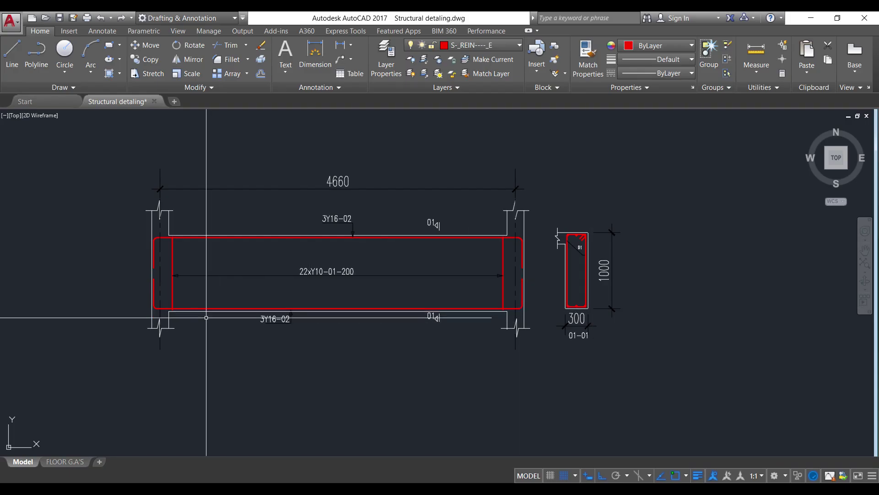
scroll(268, 329, up, 2)
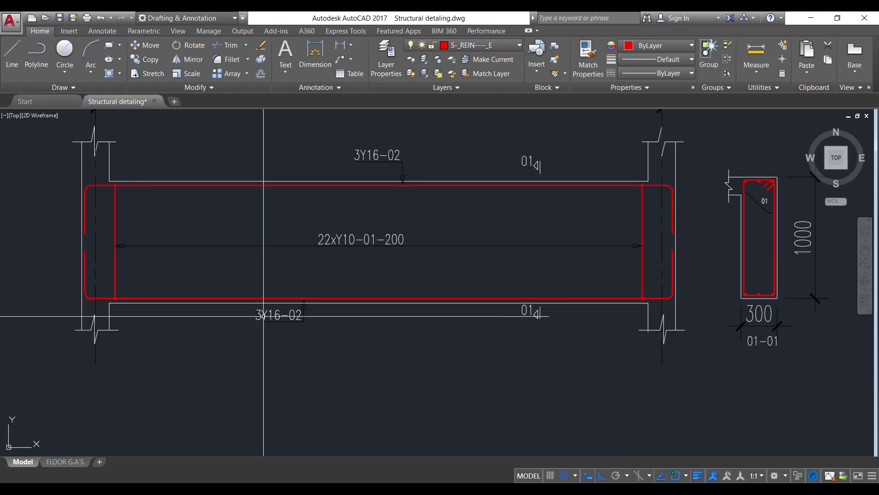
click(243, 278)
click(331, 343)
click(334, 132)
click(427, 144)
scroll(427, 143, down, 4)
scroll(616, 177, up, 7)
scroll(458, 178, down, 4)
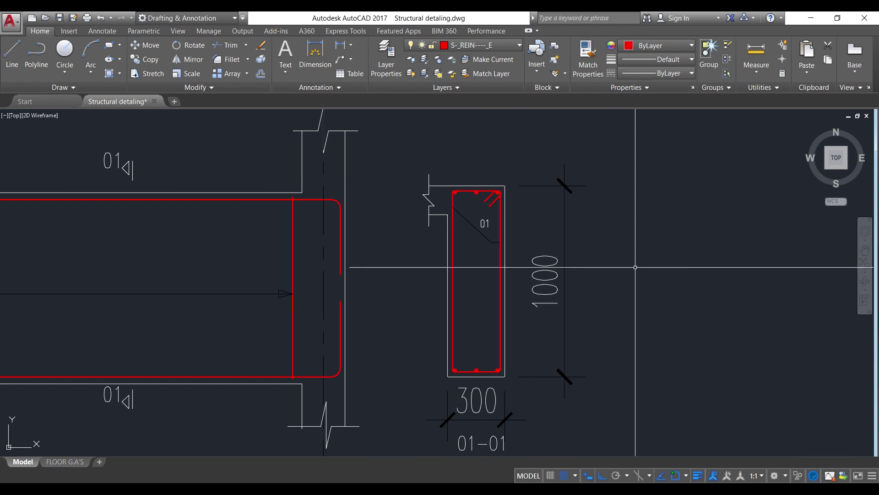
scroll(635, 267, down, 3)
scroll(581, 307, down, 2)
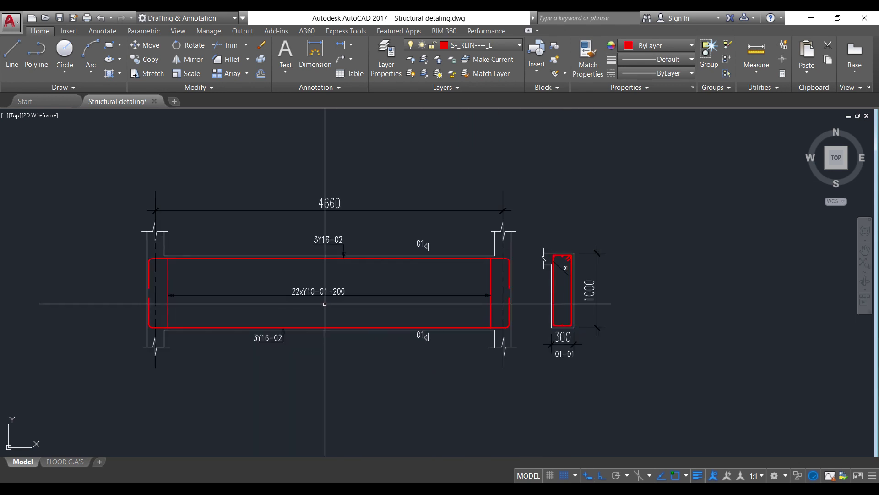
scroll(325, 303, up, 2)
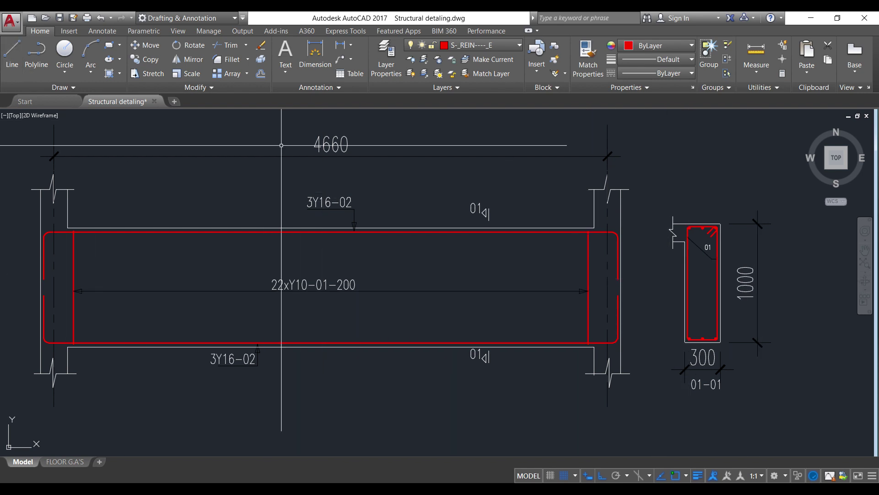
Step: Draw a line at mid-height across the beam elevation, from its left end to its right end
click(16, 53)
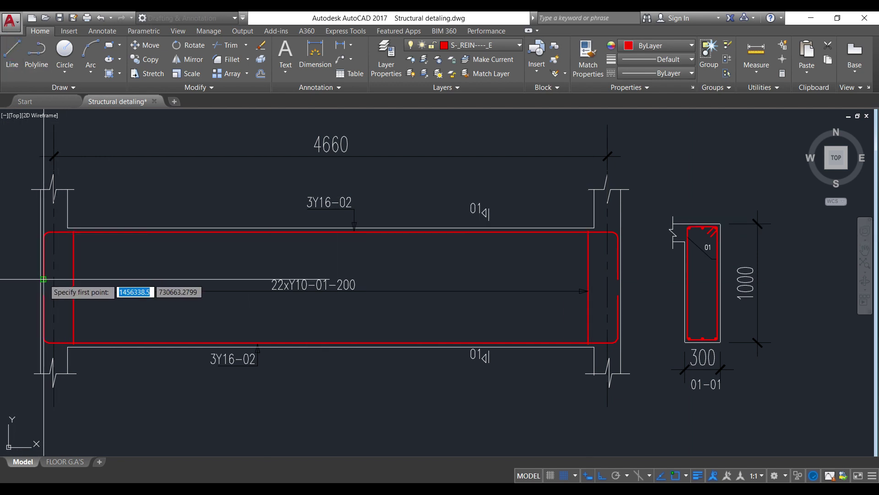
click(44, 266)
click(616, 266)
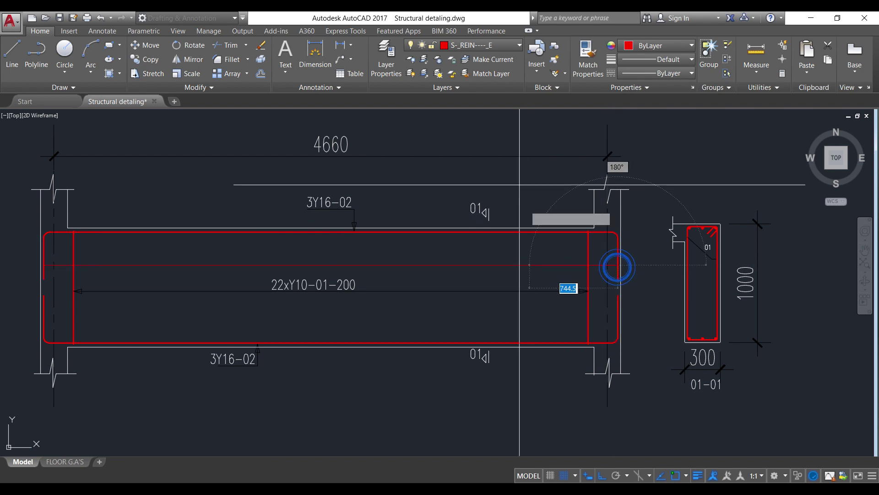
right_click(514, 173)
click(525, 177)
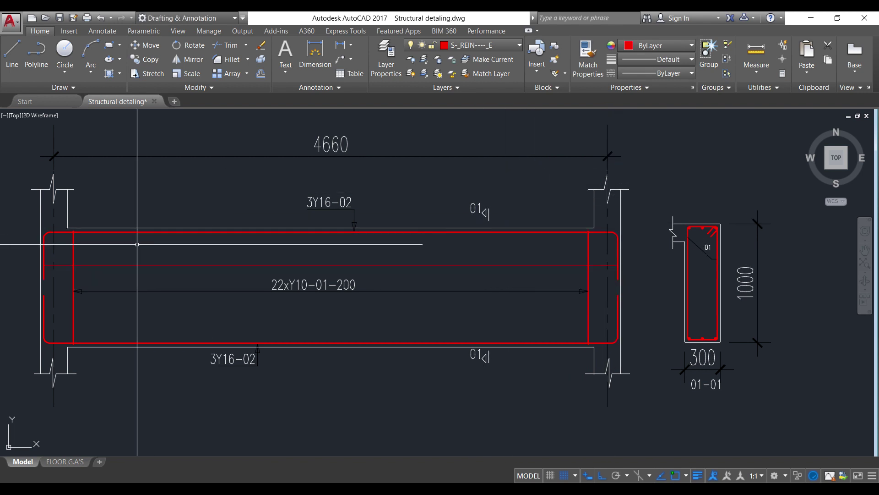
Step: Match the top bar's red bar properties onto the new mid-height line
click(144, 231)
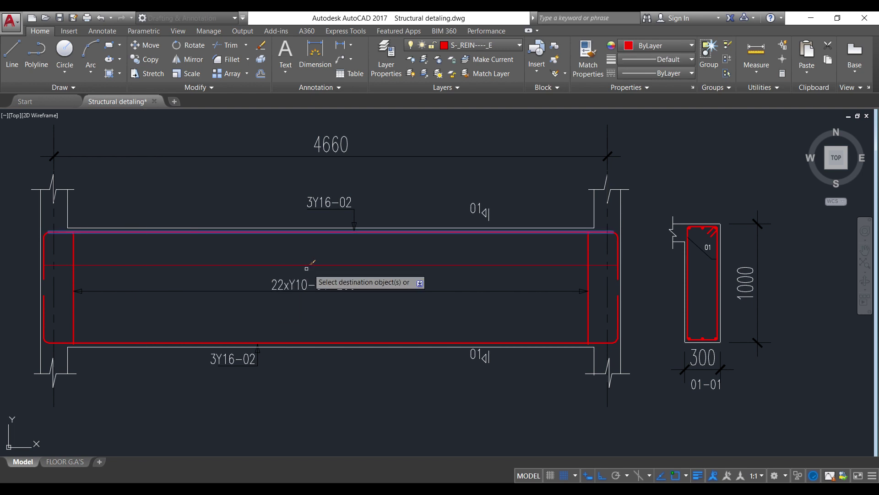
click(377, 266)
right_click(389, 249)
click(405, 255)
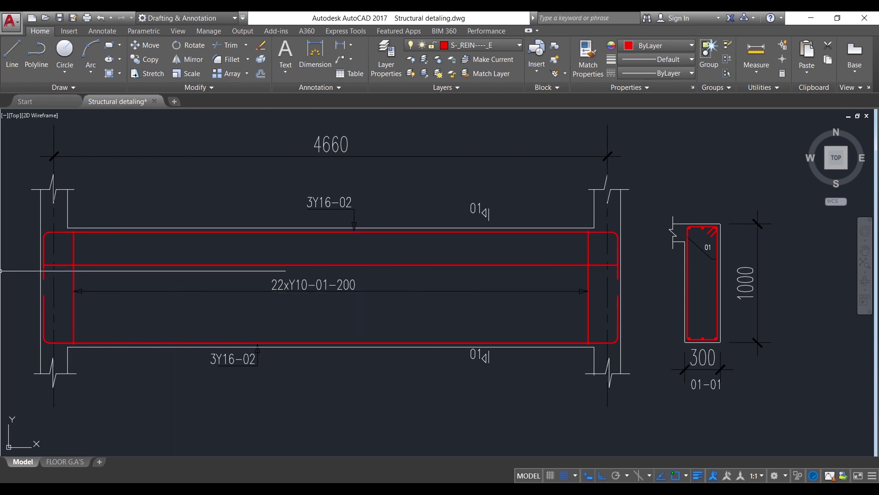
scroll(350, 234, up, 3)
scroll(339, 234, down, 3)
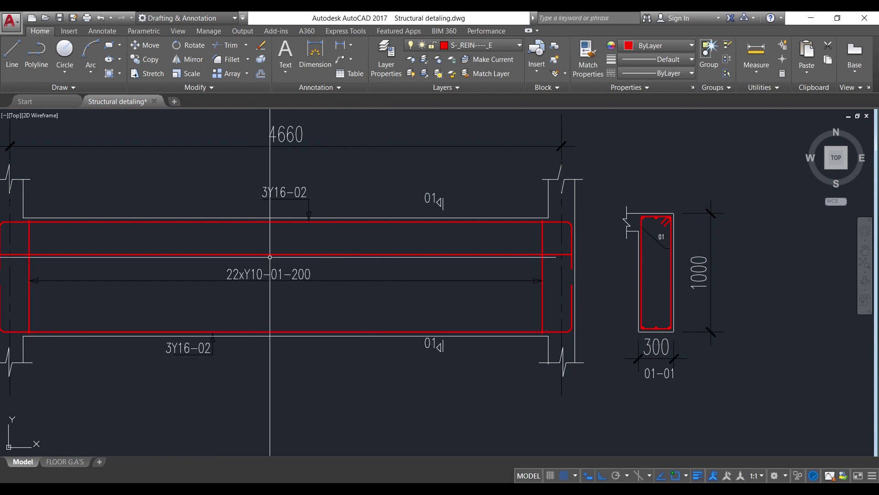
Step: Select the existing leader arrow together with its vertical line
scroll(311, 341, up, 8)
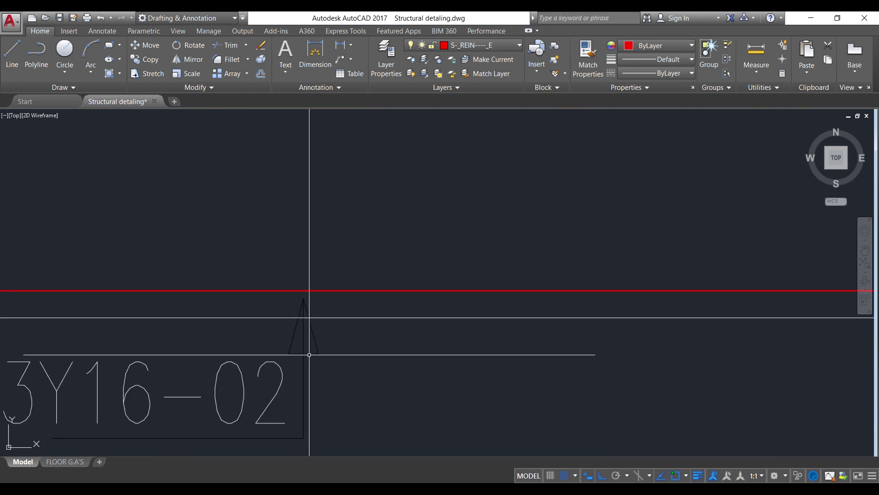
click(316, 344)
click(145, 59)
right_click(291, 246)
click(304, 294)
click(266, 249)
click(221, 225)
click(370, 389)
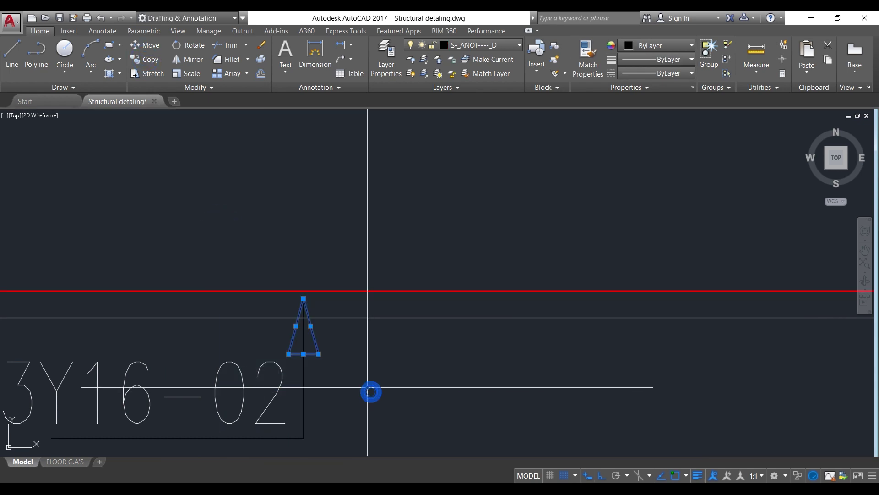
click(352, 367)
click(294, 377)
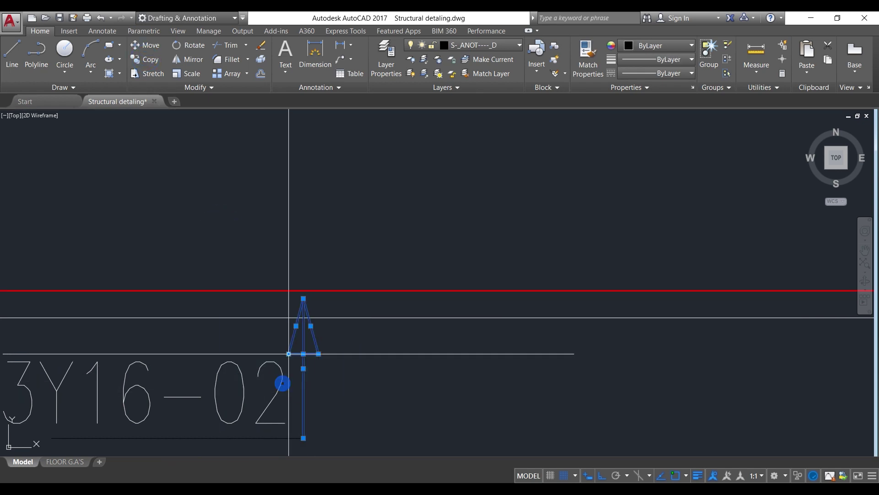
Step: Copy the leader, based at its arrow tip, to the top bar intersection near mid-span
click(147, 64)
click(302, 299)
scroll(344, 404, down, 8)
scroll(458, 343, up, 5)
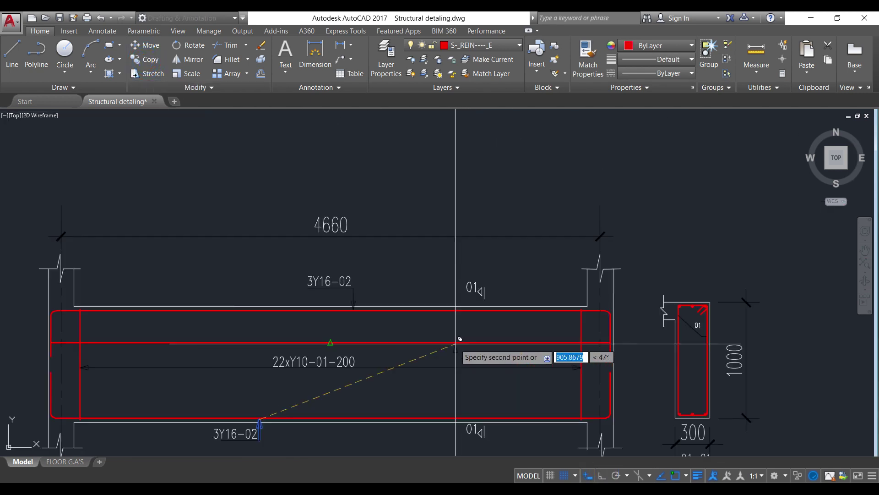
scroll(477, 284, down, 3)
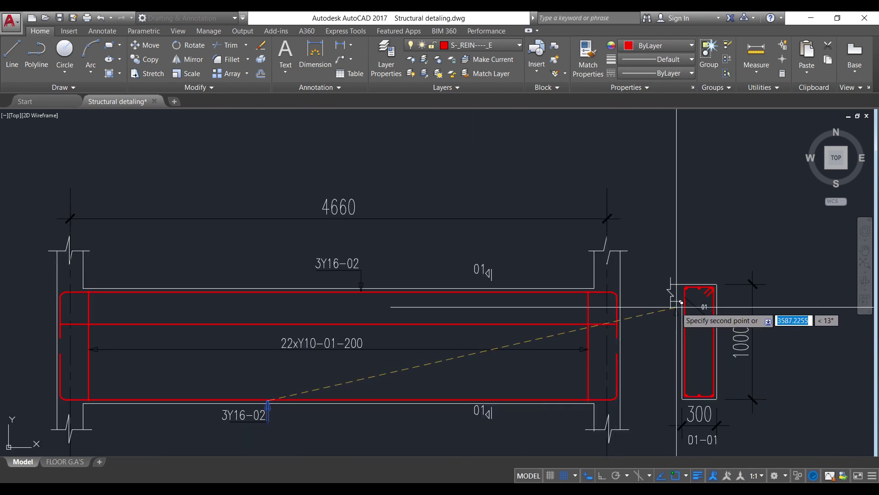
scroll(632, 304, up, 4)
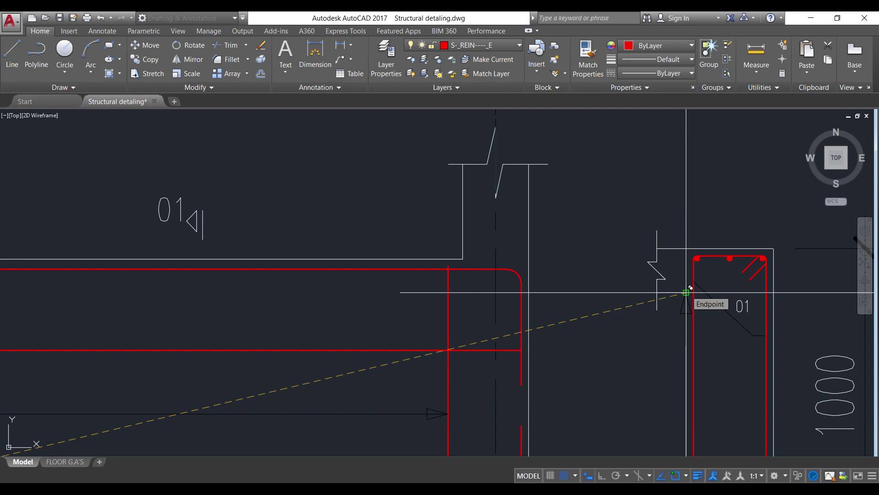
scroll(659, 291, down, 5)
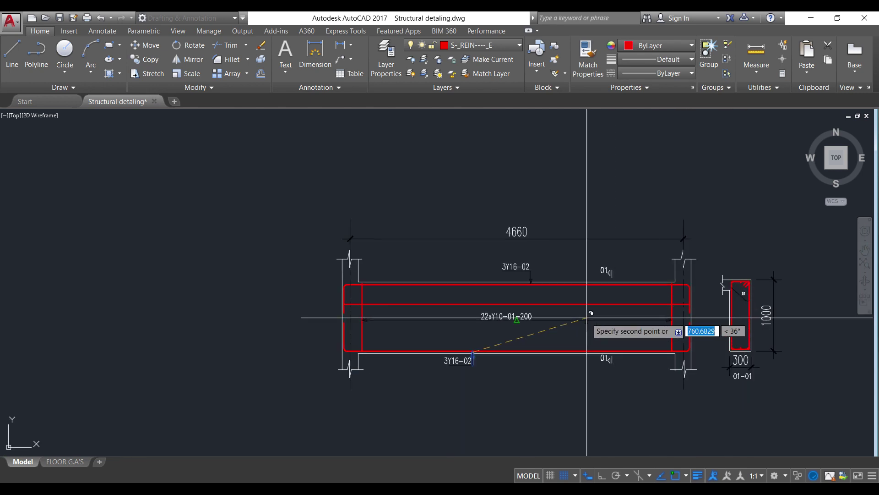
scroll(587, 317, up, 6)
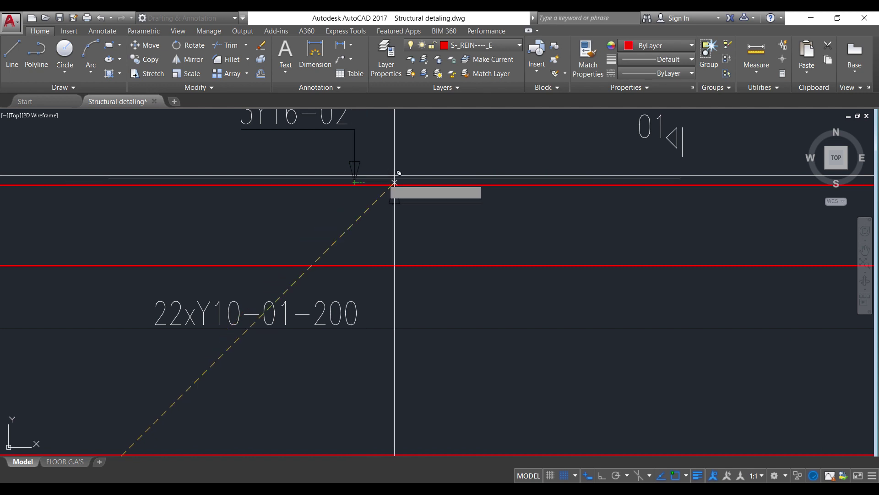
scroll(453, 238, down, 4)
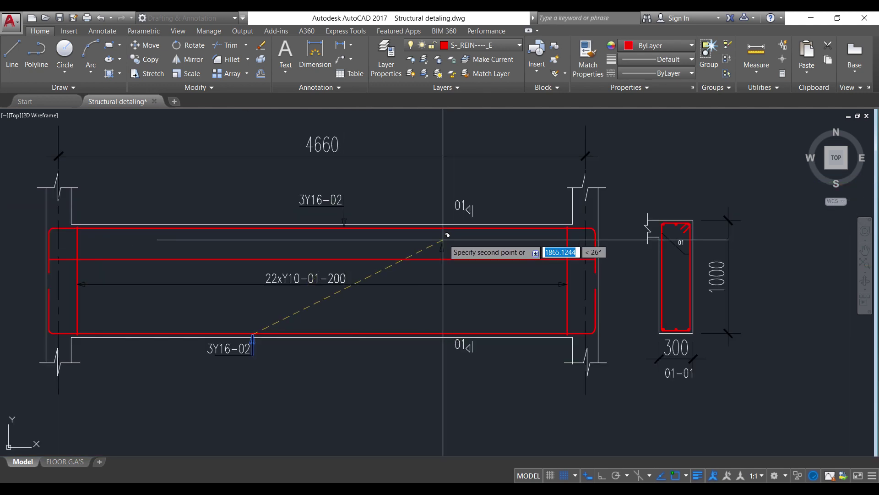
scroll(422, 231, up, 2)
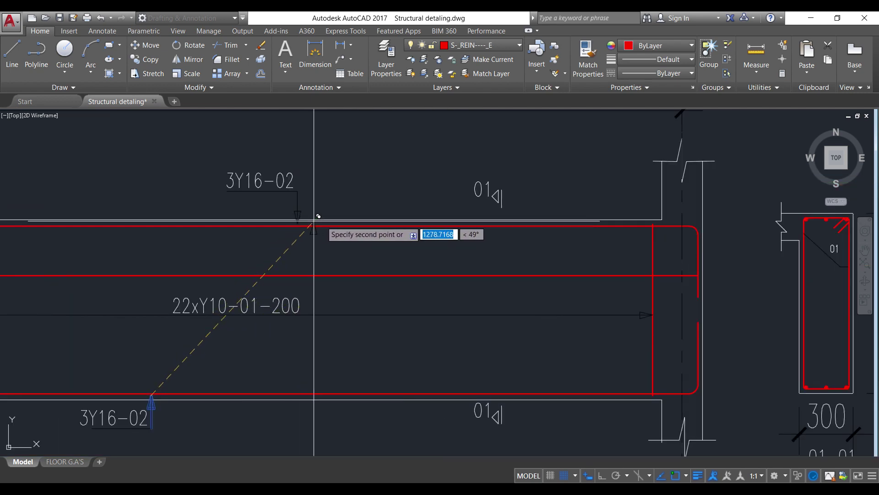
scroll(323, 224, up, 3)
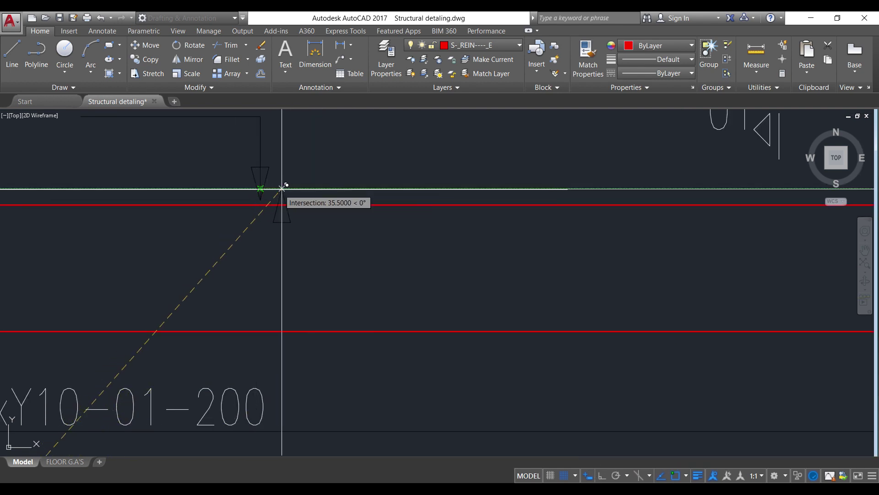
click(357, 187)
right_click(476, 155)
click(488, 153)
Step: Move the copied arrow straight down 250 with Ortho on
click(371, 245)
click(341, 213)
click(145, 45)
click(423, 237)
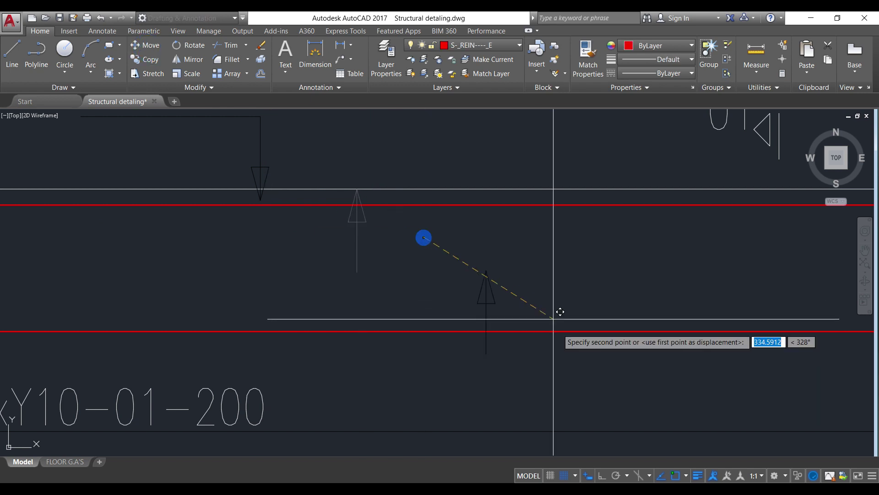
click(603, 477)
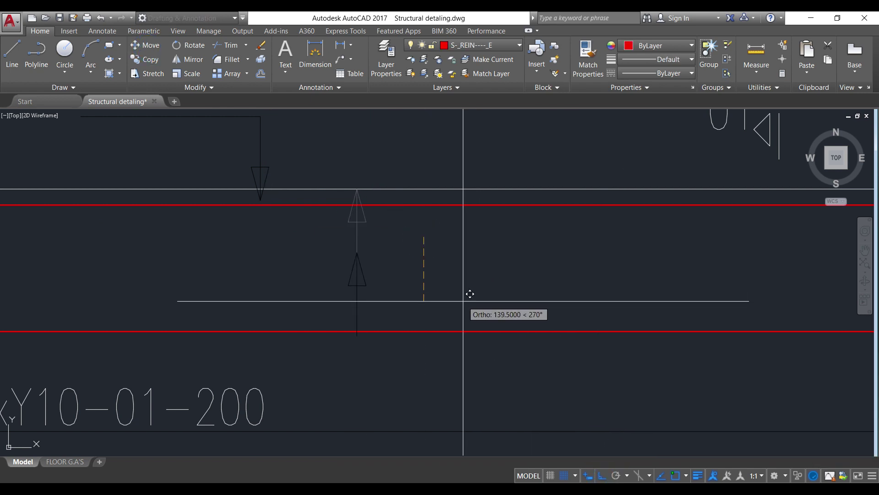
text(250)
key(Return)
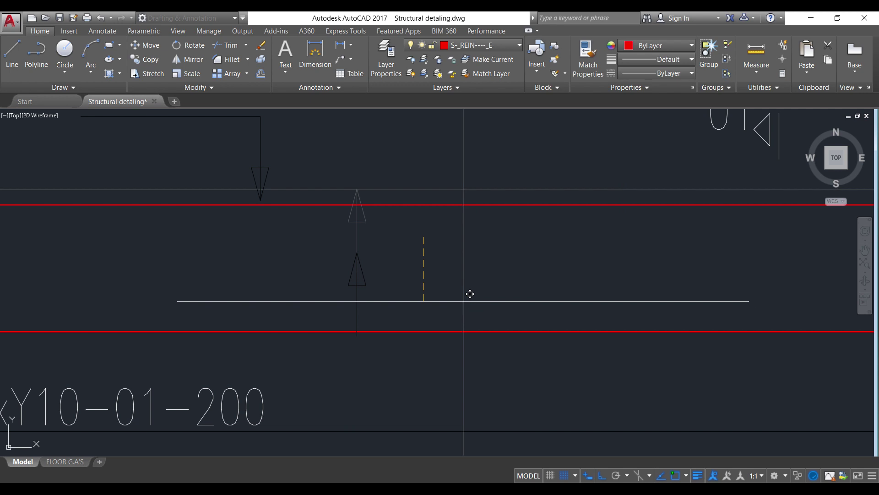
Step: Stretch the copied arrow's line down to the bottom bar
scroll(359, 312, down, 3)
scroll(342, 300, up, 2)
click(332, 301)
click(339, 293)
click(337, 301)
scroll(338, 300, down, 3)
scroll(334, 361, up, 3)
click(360, 351)
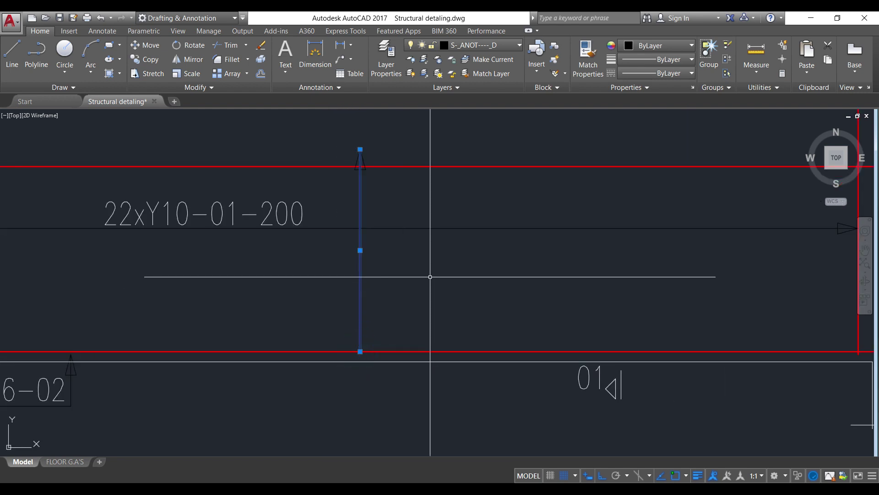
Step: Mirror the arrowhead about the line's midpoint, keeping the original, so one points at the bottom bar
key(Escape)
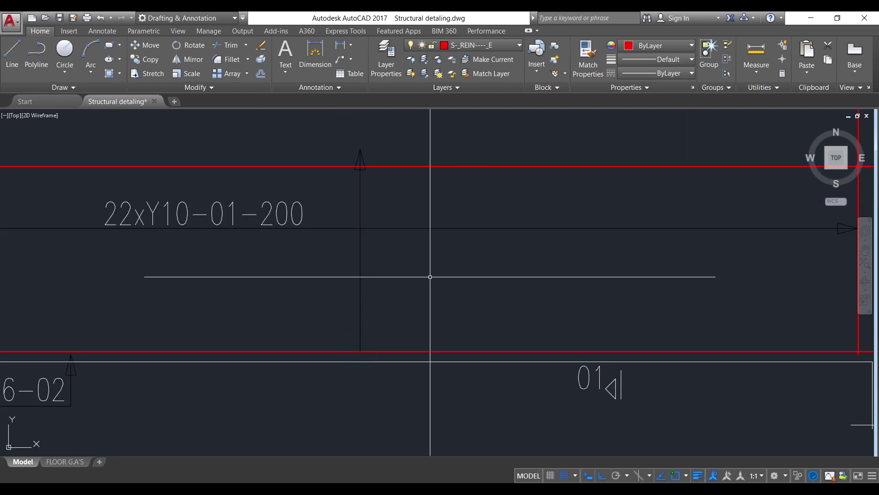
click(340, 130)
click(391, 197)
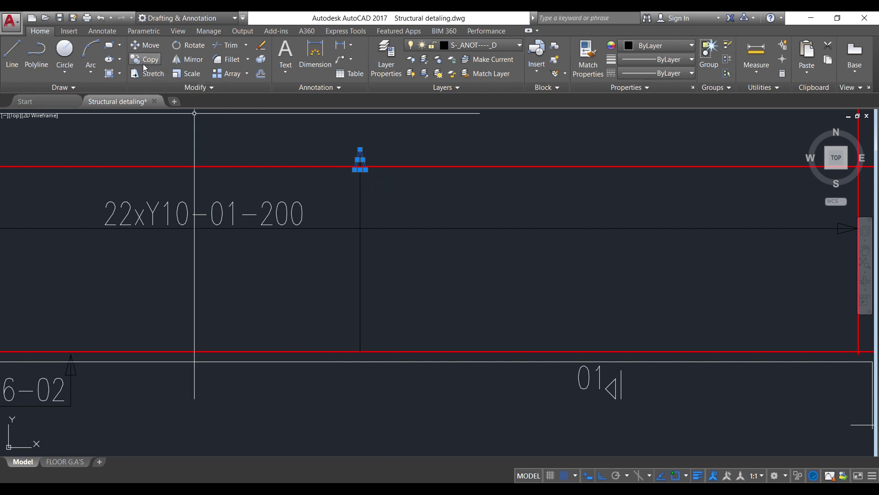
click(186, 60)
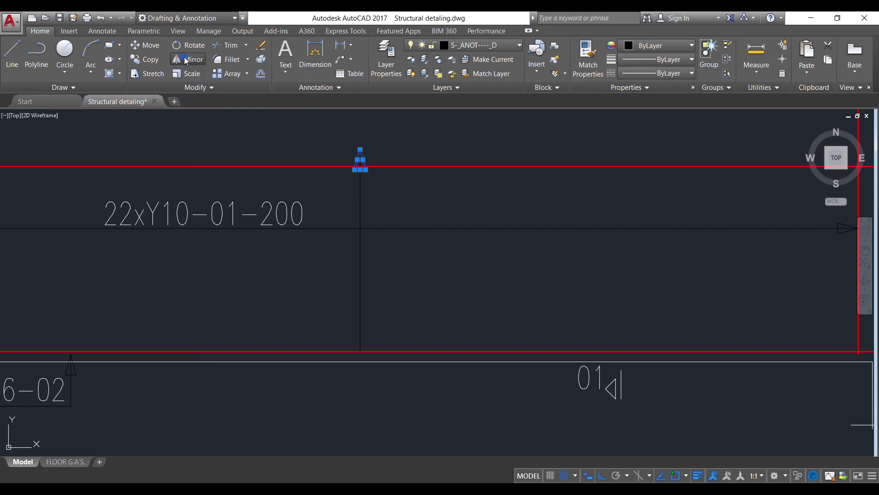
click(359, 250)
click(469, 266)
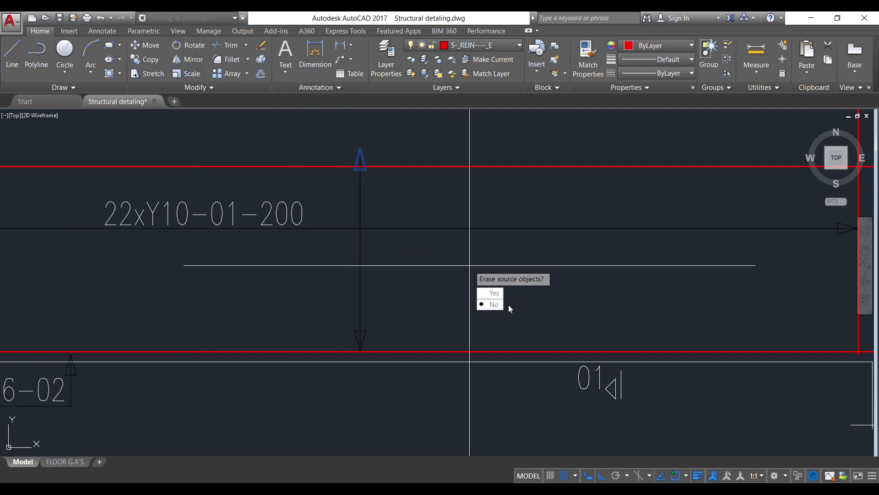
key(Return)
Step: Extend the leader line's bottom end to below the beam
click(360, 254)
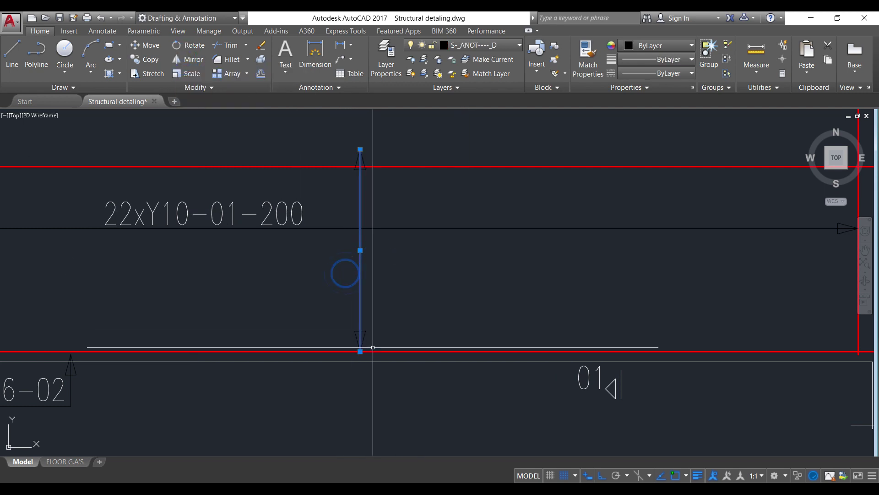
click(360, 355)
scroll(359, 353, down, 6)
scroll(348, 298, up, 5)
click(344, 268)
Step: Draw a horizontal tail line from the leader's bottom end out to the right
text(l)
key(Return)
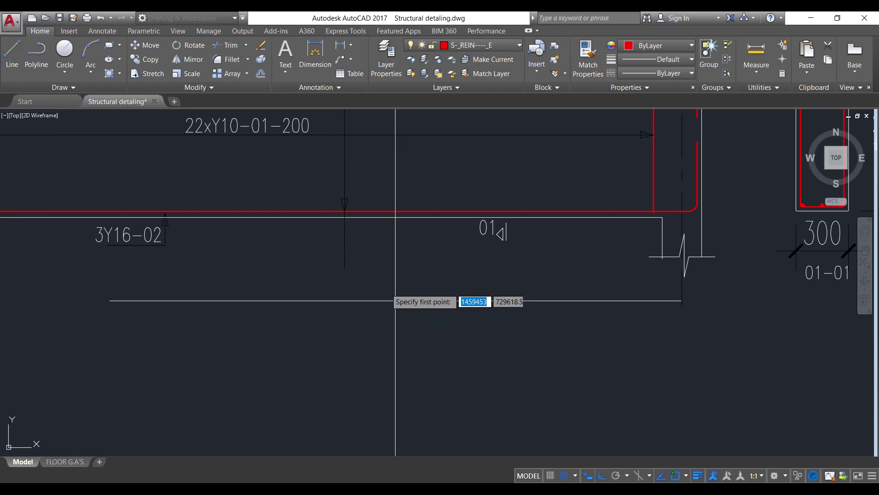
click(344, 268)
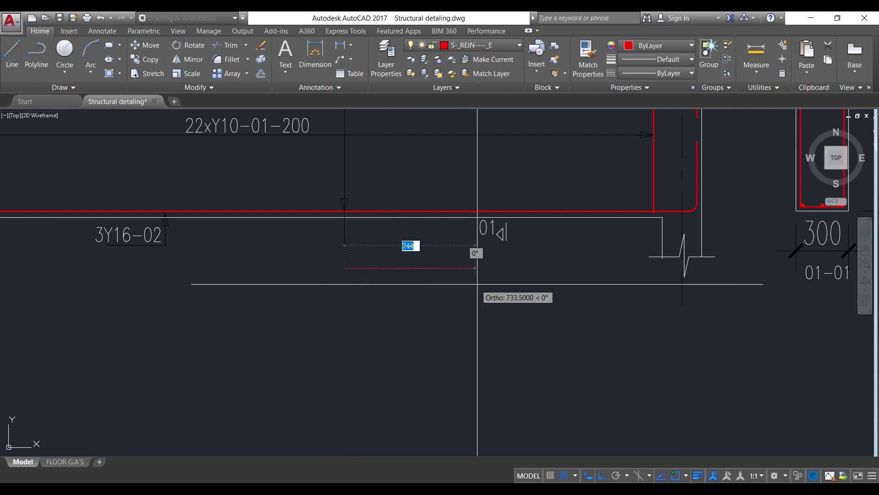
click(482, 284)
right_click(482, 284)
click(502, 290)
Step: Give the tail line the vertical leader line's properties with MATCHPROP
click(362, 223)
click(319, 240)
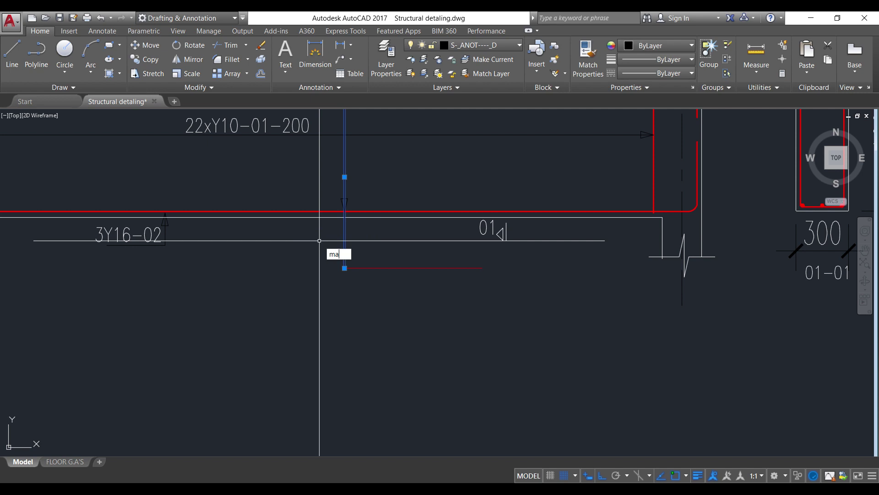
text(ma)
key(Return)
click(418, 253)
click(391, 287)
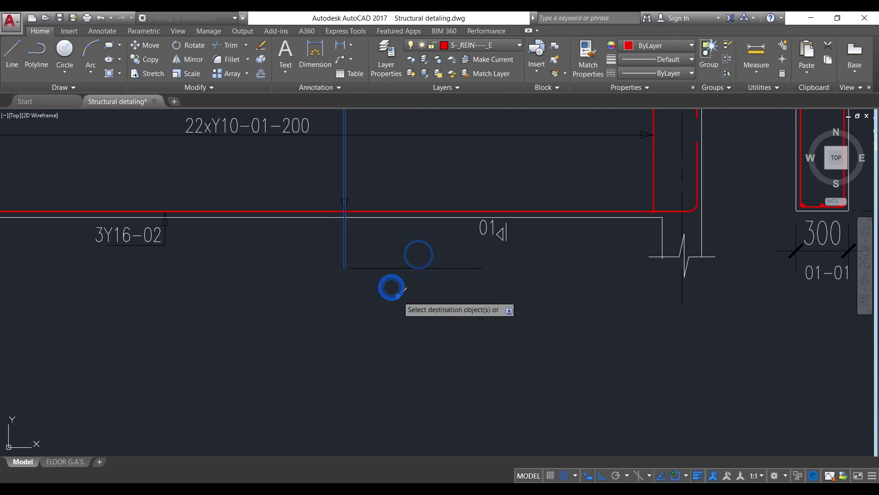
right_click(393, 290)
click(441, 304)
scroll(440, 304, down, 5)
scroll(361, 225, up, 5)
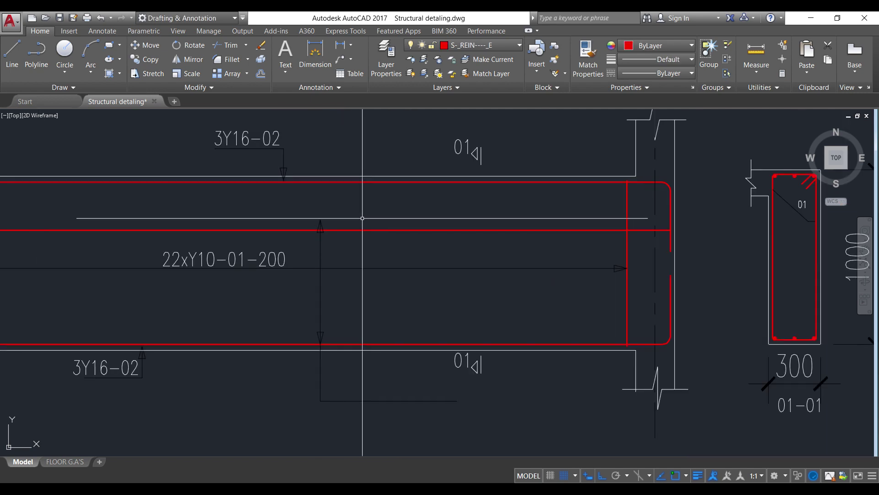
click(267, 219)
click(252, 232)
scroll(382, 258, up, 3)
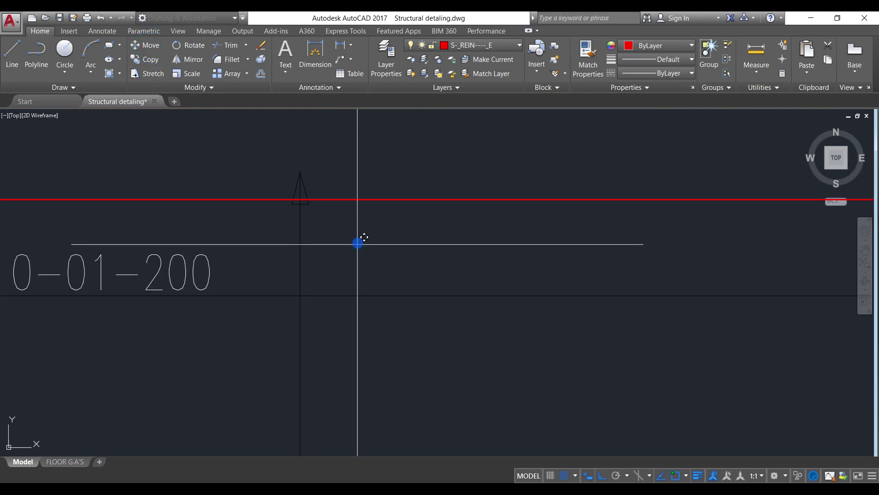
scroll(359, 255, down, 1)
click(355, 269)
scroll(352, 180, down, 2)
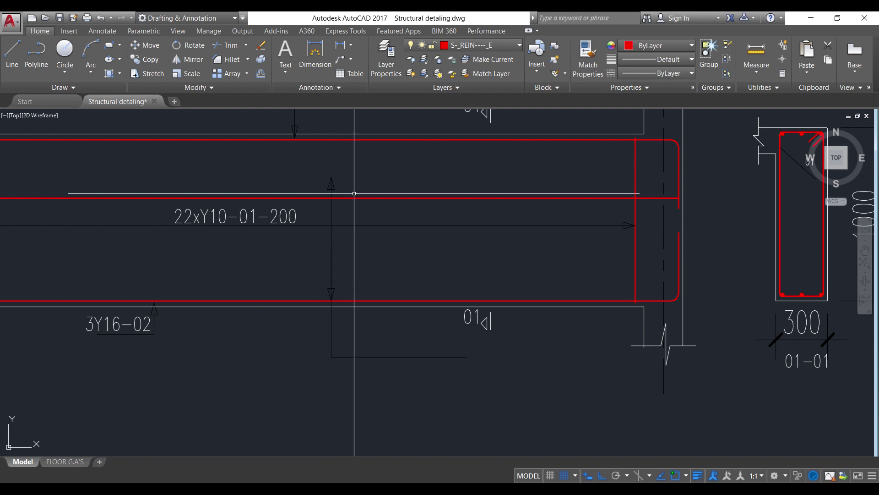
scroll(322, 316, up, 2)
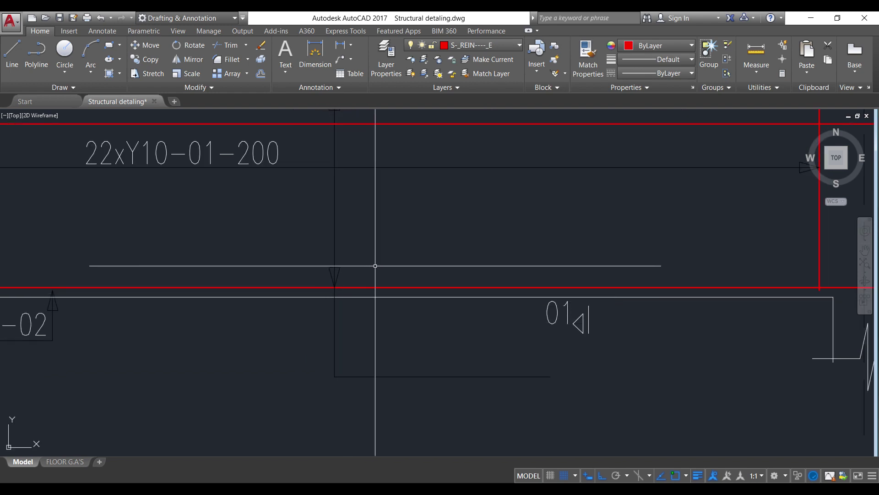
scroll(350, 202, down, 3)
scroll(347, 211, up, 3)
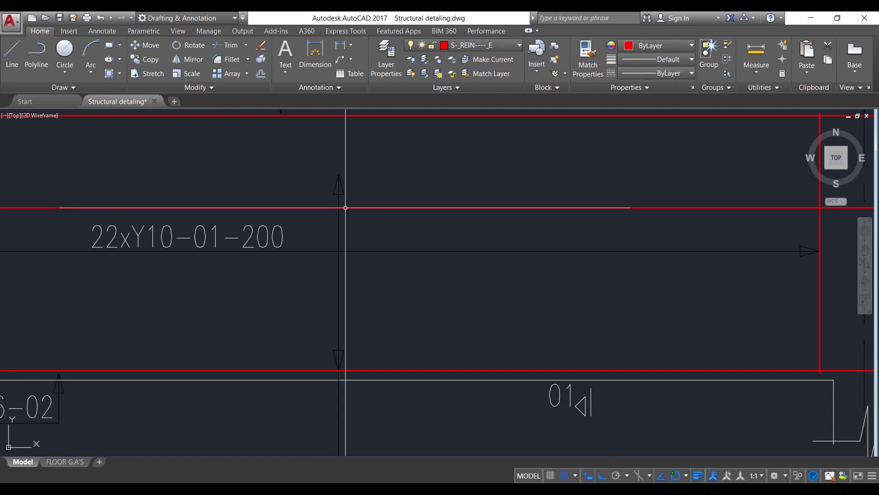
scroll(346, 208, down, 5)
scroll(196, 316, up, 5)
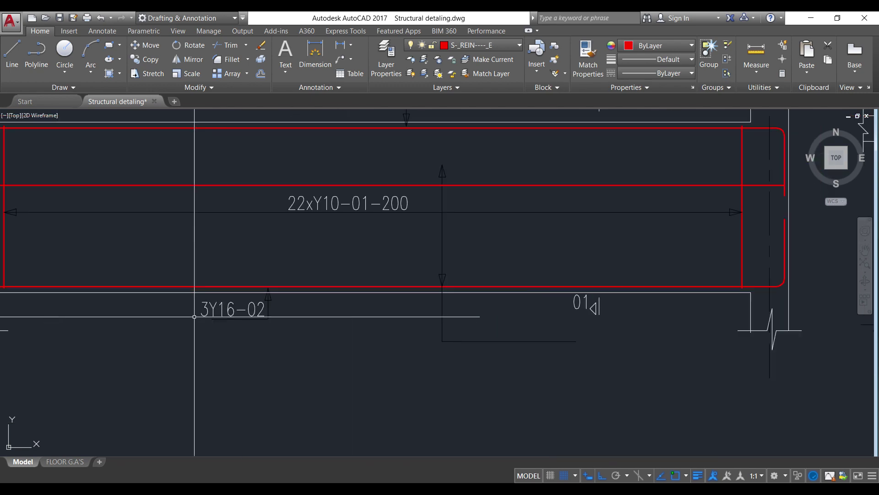
scroll(195, 317, up, 2)
Step: Copy the 3Y16-02 label onto the new tail below the beam
click(236, 303)
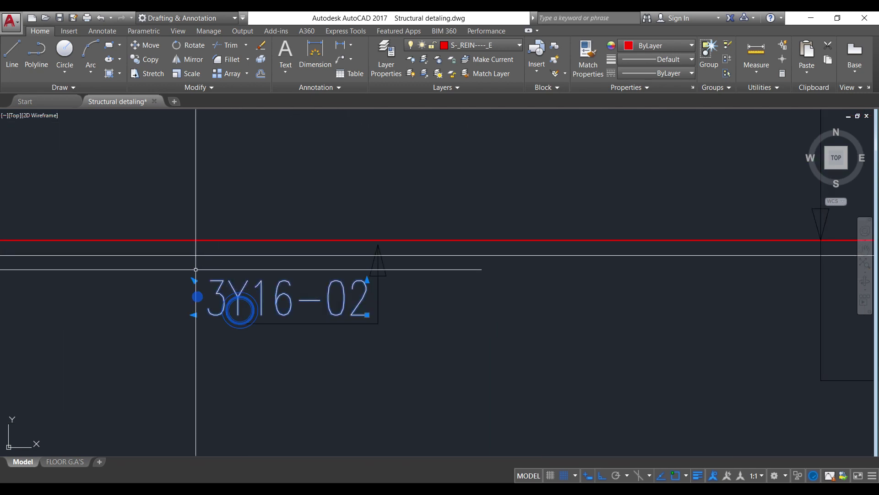
click(146, 59)
click(215, 319)
scroll(235, 321, down, 8)
scroll(403, 372, up, 2)
scroll(141, 342, up, 4)
scroll(265, 341, down, 4)
scroll(222, 326, up, 4)
right_click(324, 276)
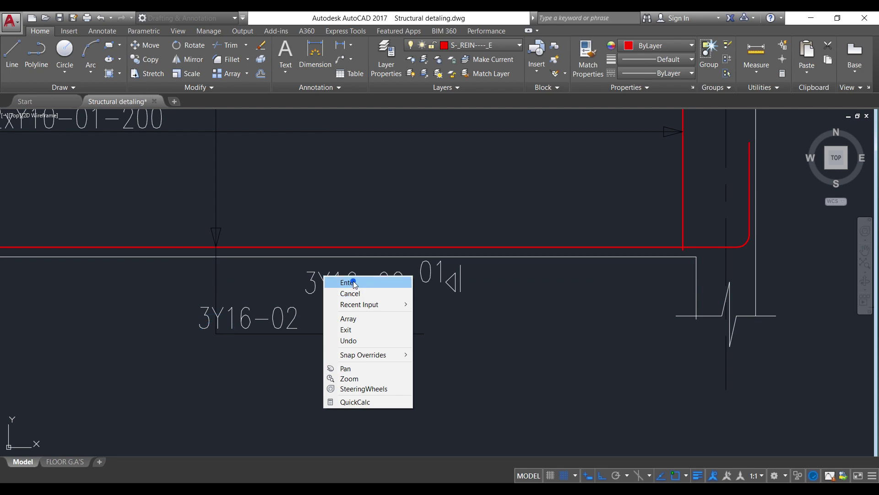
click(354, 283)
Step: Shift the copied 3Y16-02 label to the right along the tail
click(334, 315)
click(250, 325)
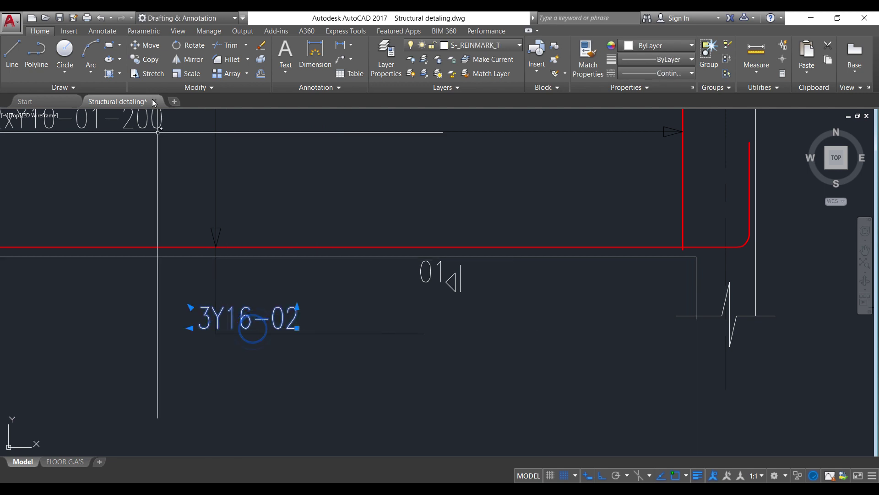
click(149, 48)
click(250, 385)
click(279, 386)
Step: Add an 817 linear dimension down the left side of section 01-01 to the stirrup corner
scroll(299, 327, down, 5)
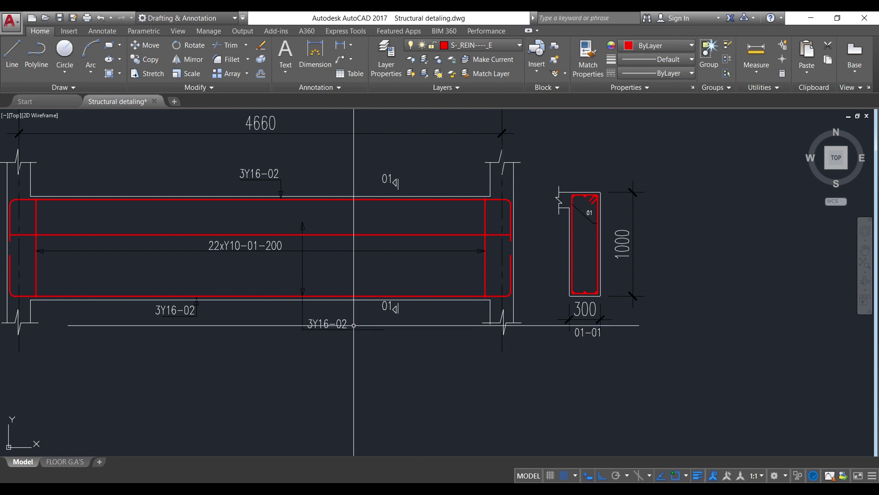
scroll(636, 232, up, 4)
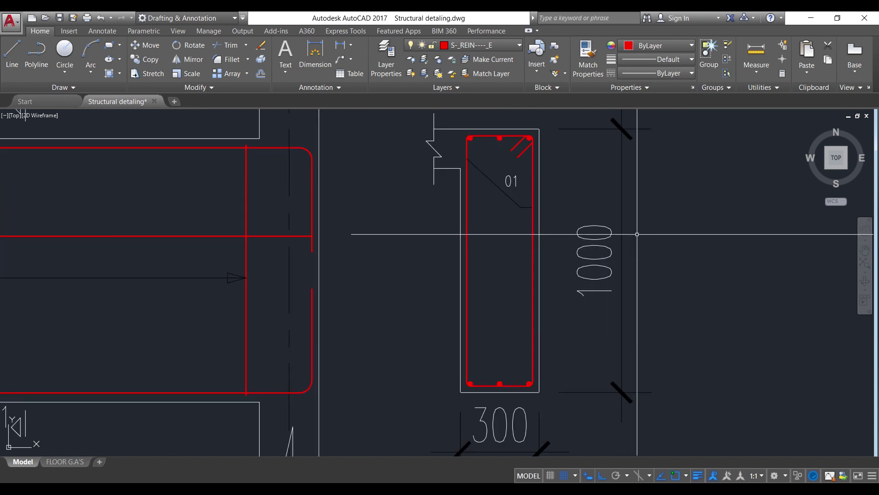
click(337, 46)
click(459, 169)
scroll(467, 371, up, 4)
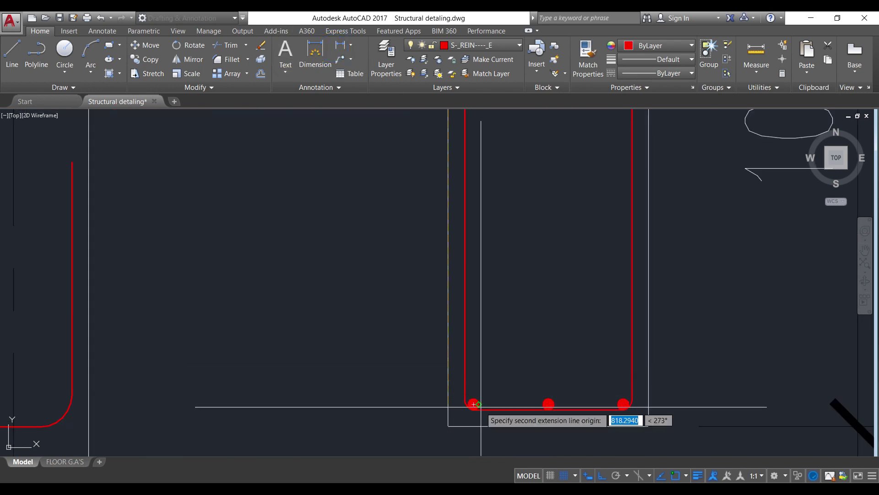
click(466, 406)
scroll(471, 407, down, 4)
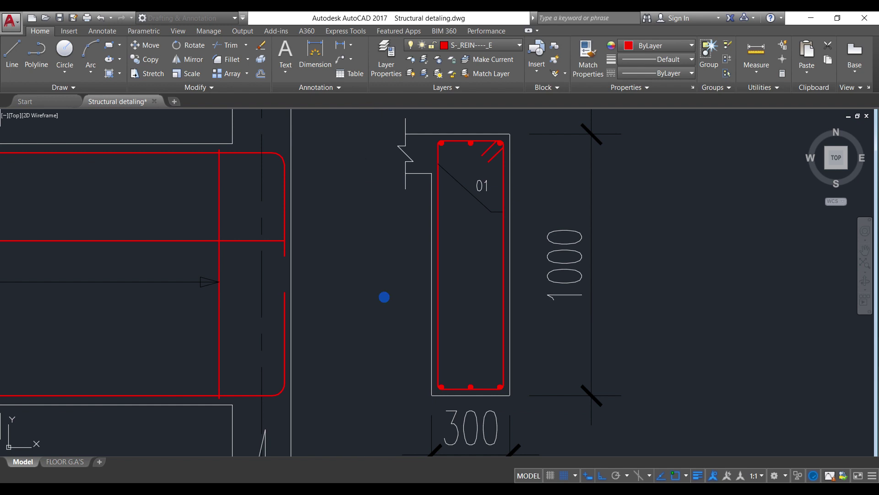
click(384, 298)
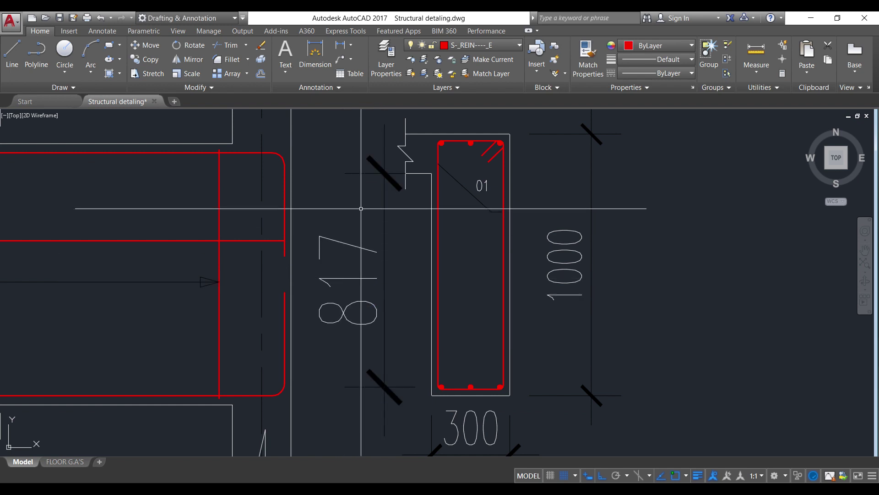
Step: Work out 817 ÷ 250 = 3.268 in Calculator, then close it
mouse_move(551, 453)
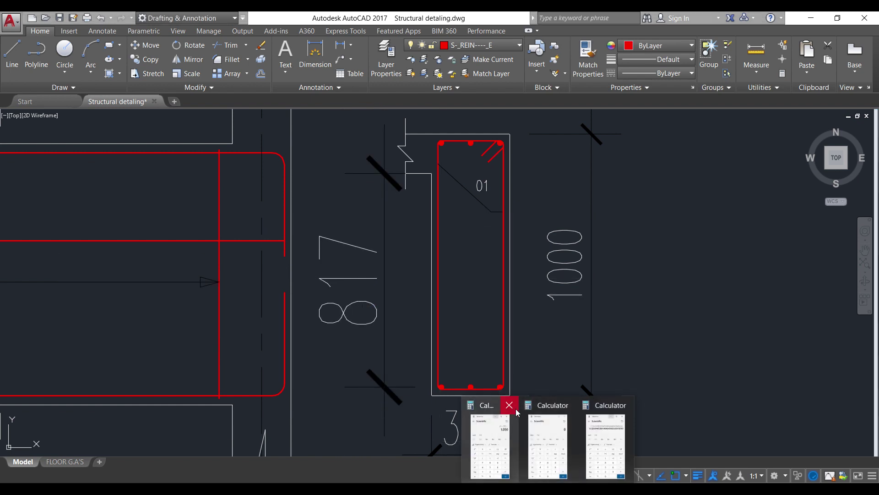
click(509, 405)
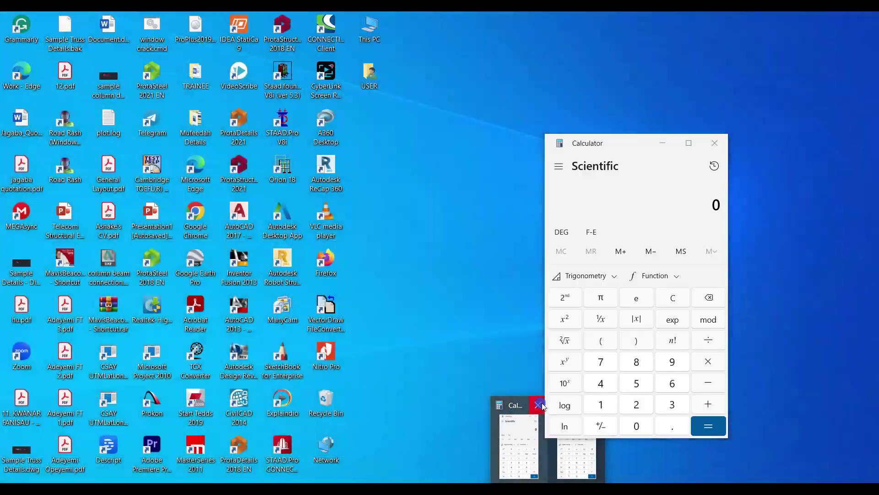
click(541, 405)
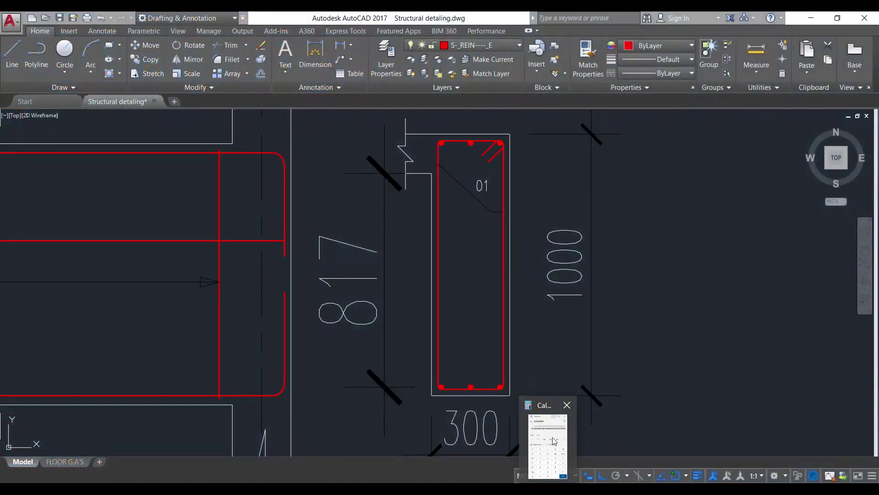
click(554, 440)
drag(297, 125, 533, 132)
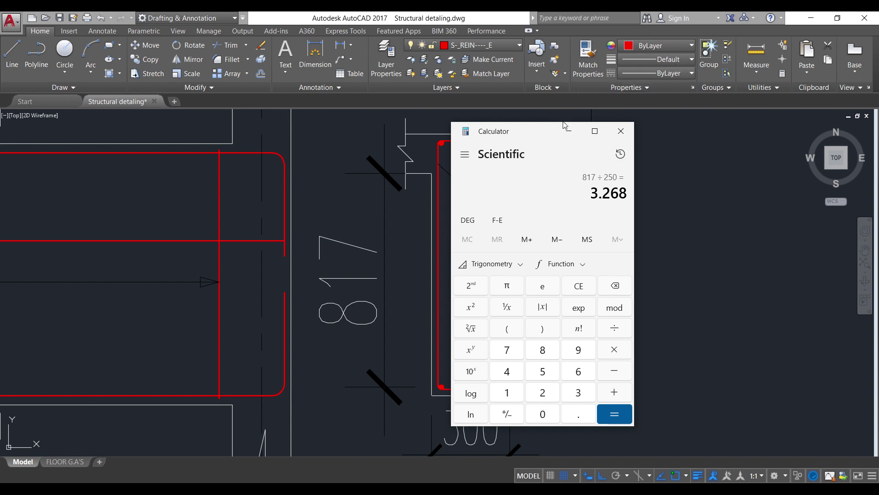
key(alt+F4)
scroll(527, 288, up, 5)
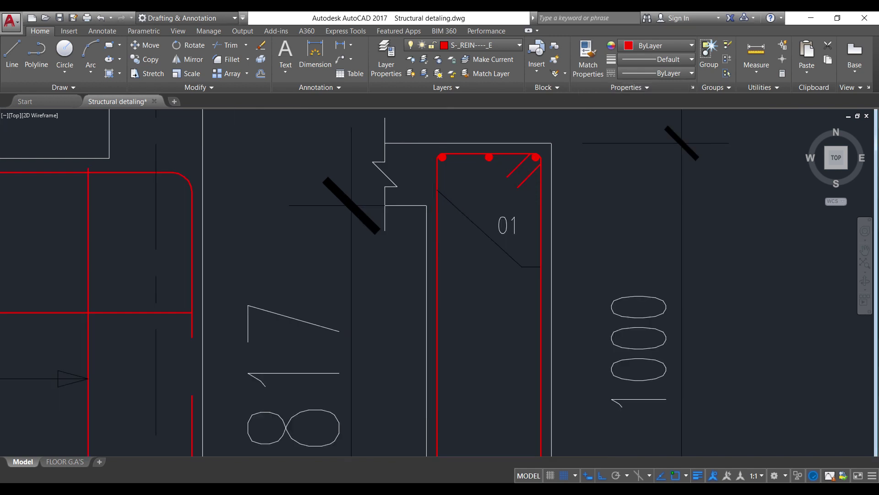
scroll(467, 192, up, 2)
Step: Abandon a copy of the top-left bar and select the two bottom corner bars instead
click(435, 157)
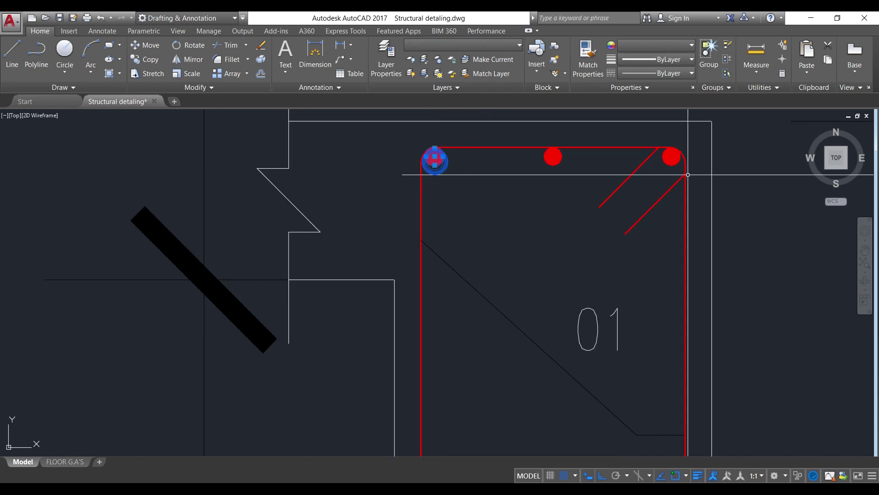
scroll(695, 174, up, 2)
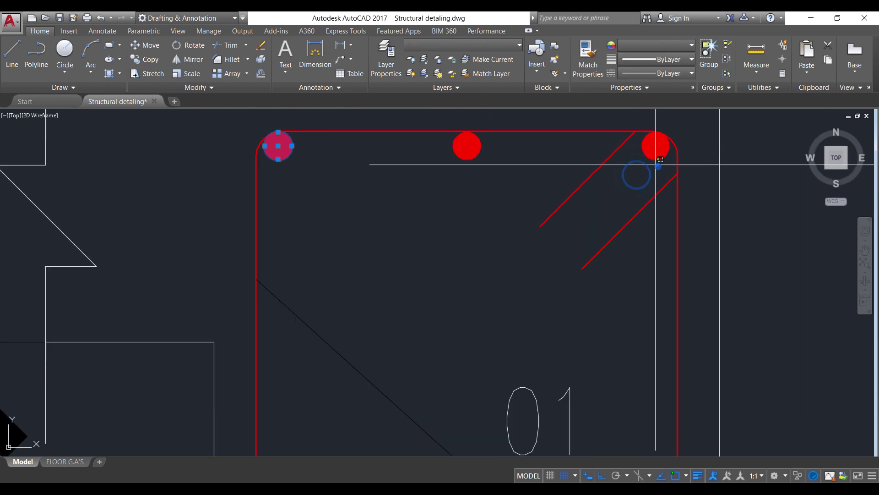
click(145, 60)
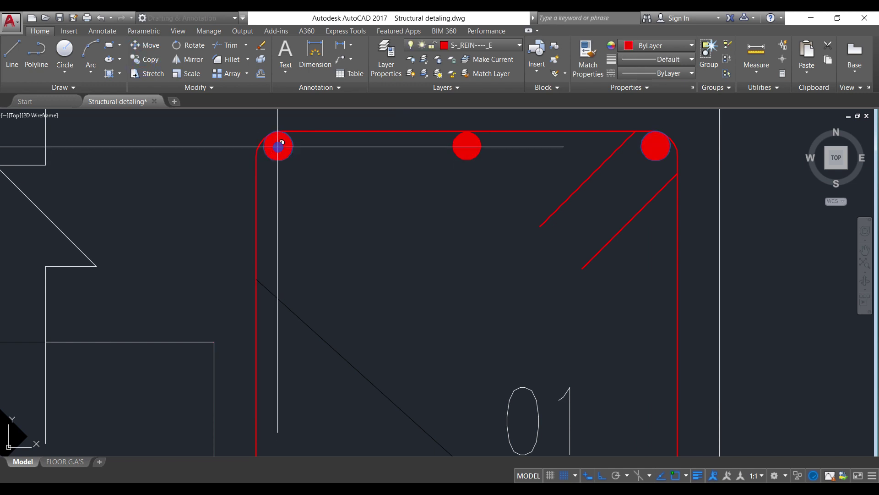
scroll(279, 147, down, 6)
scroll(280, 399, up, 5)
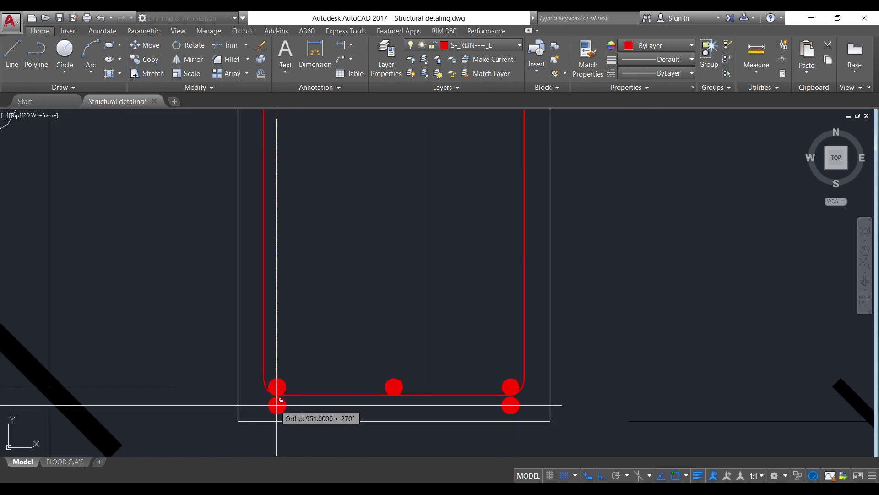
right_click(324, 295)
click(353, 304)
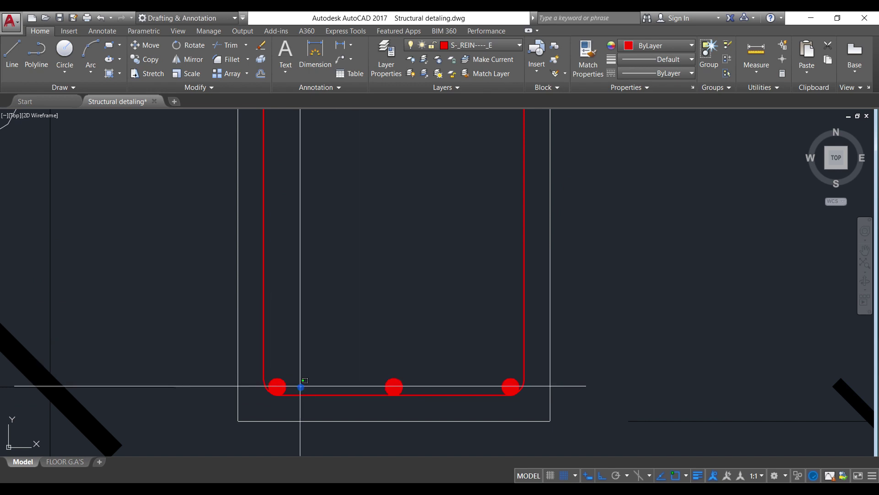
click(286, 379)
click(276, 385)
click(516, 357)
click(503, 378)
Step: Copy the bottom corner bars 250 upward to form the first pair of side bars
click(150, 63)
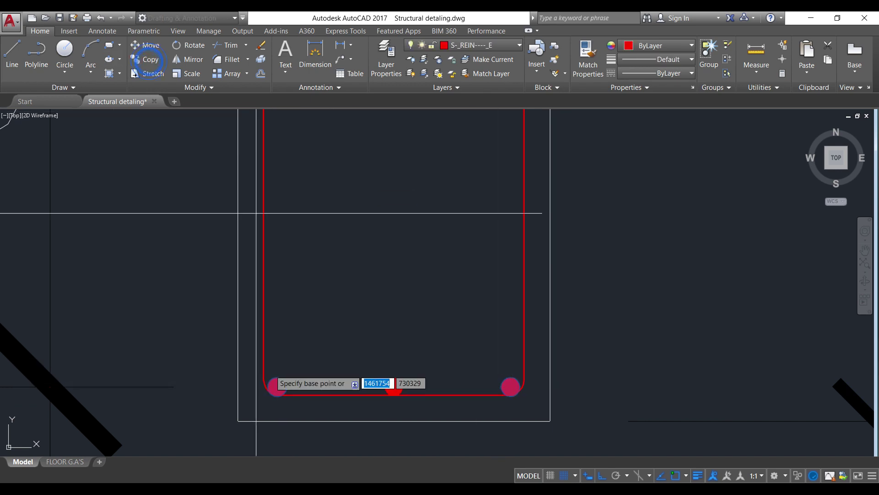
click(277, 387)
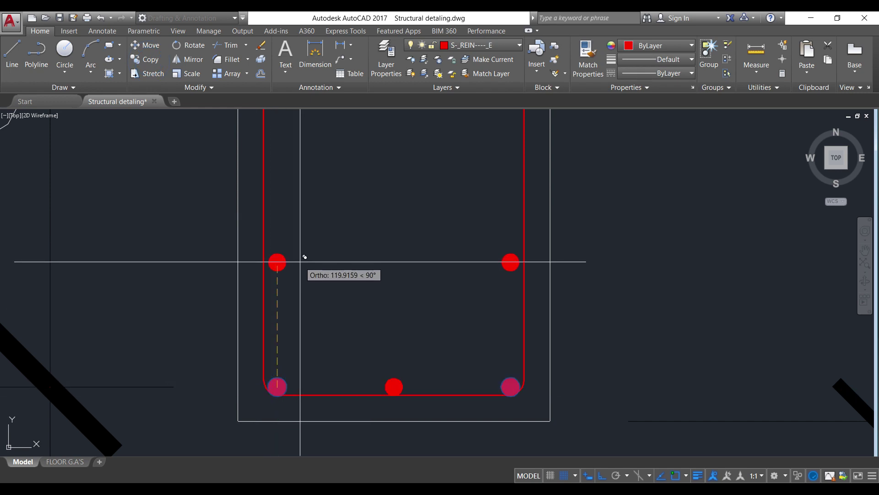
text(25)
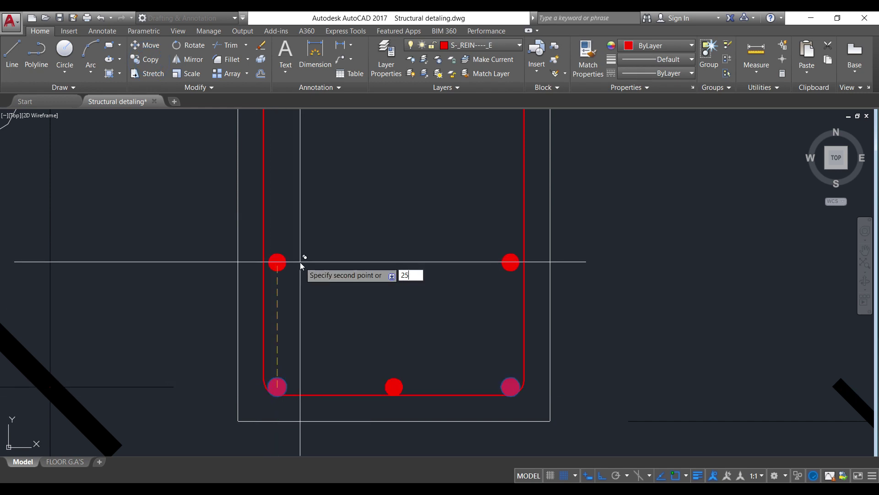
text(0)
key(Return)
right_click(304, 260)
click(329, 267)
Step: Copy the new side-bar pair upward again to add a second pair
scroll(319, 330, down, 2)
middle_drag(328, 190, 323, 243)
click(204, 216)
click(491, 277)
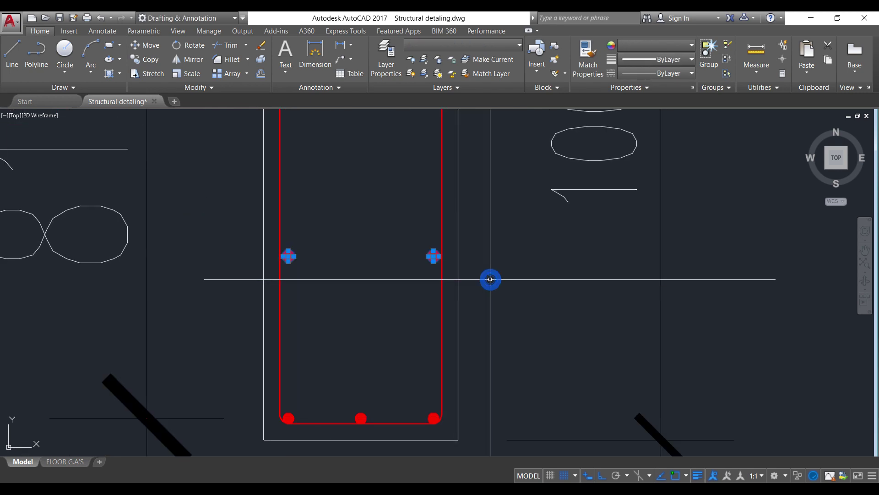
click(145, 61)
click(346, 308)
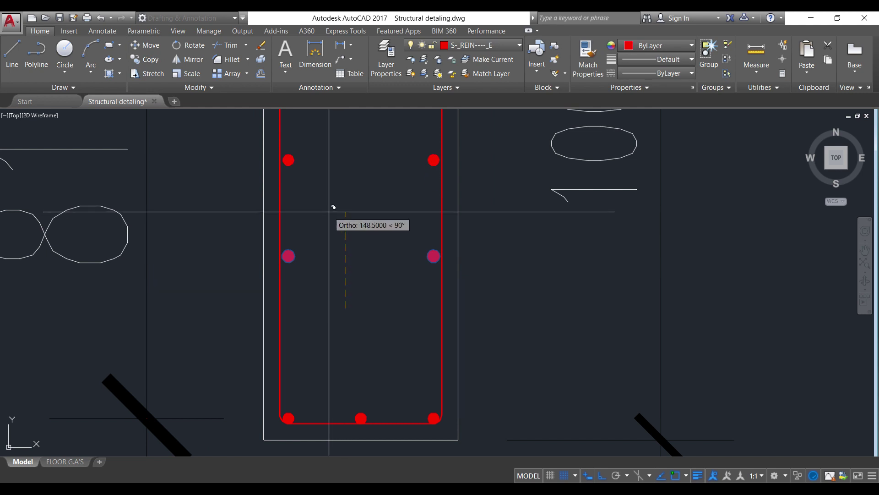
text(2)
right_click(324, 215)
click(348, 221)
Step: Select the middle pair of side bars and begin copying it for a third pair
scroll(286, 329, down, 2)
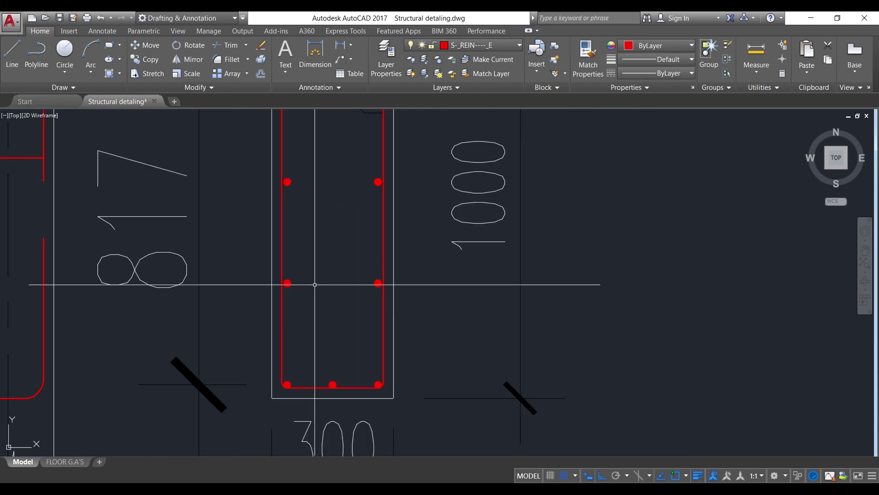
scroll(329, 268, down, 3)
scroll(316, 254, up, 2)
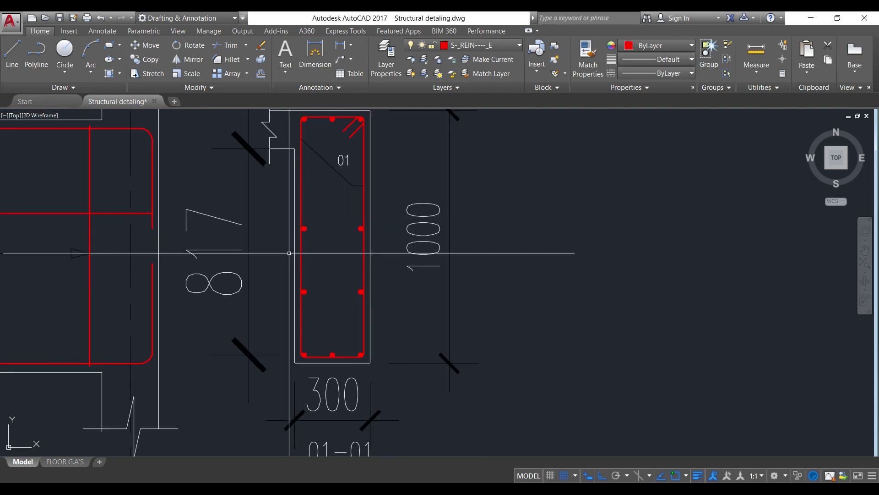
click(285, 218)
click(374, 235)
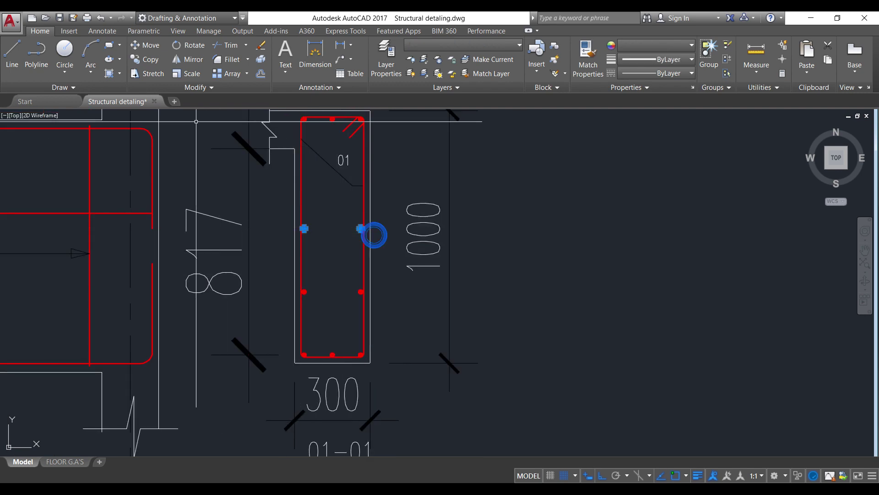
click(145, 59)
scroll(277, 300, up, 2)
click(304, 291)
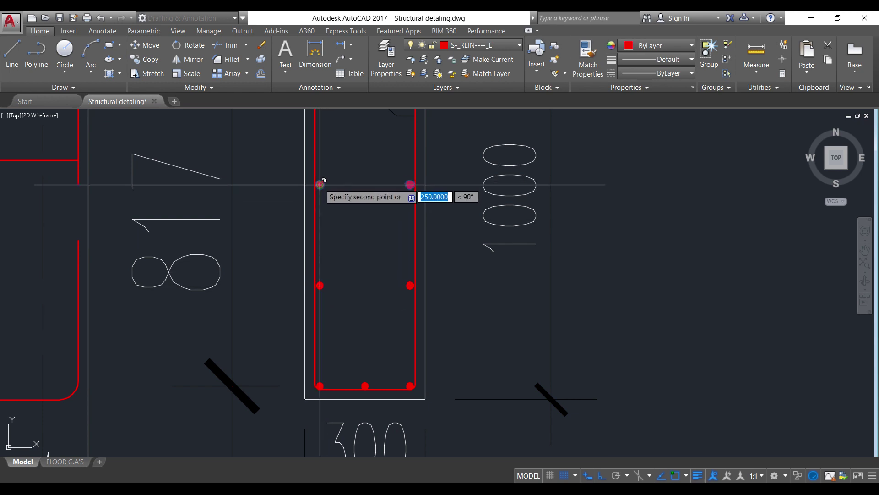
right_click(347, 200)
Step: Place the third pair of side bars in section 01-01
click(360, 204)
scroll(350, 211, down, 2)
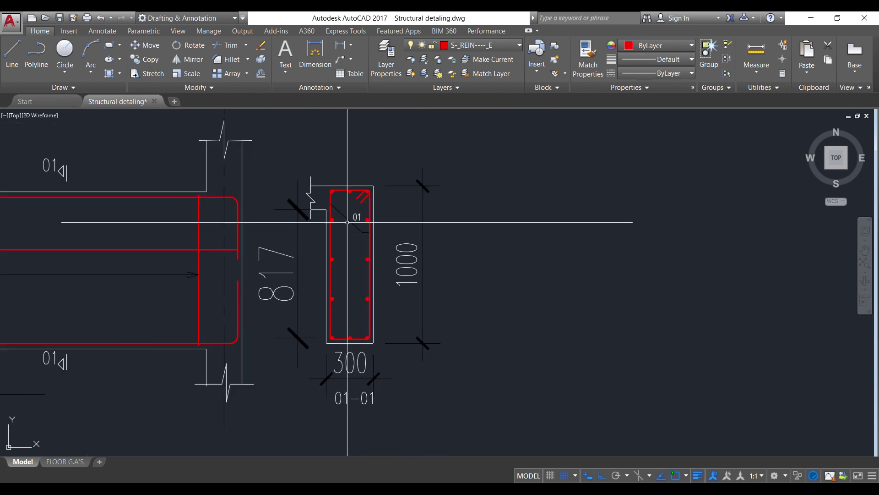
scroll(353, 212, up, 3)
scroll(353, 211, down, 4)
mouse_move(358, 215)
Step: Dimension from the top-left bar to the next side bar to check the spacing
scroll(346, 231, up, 2)
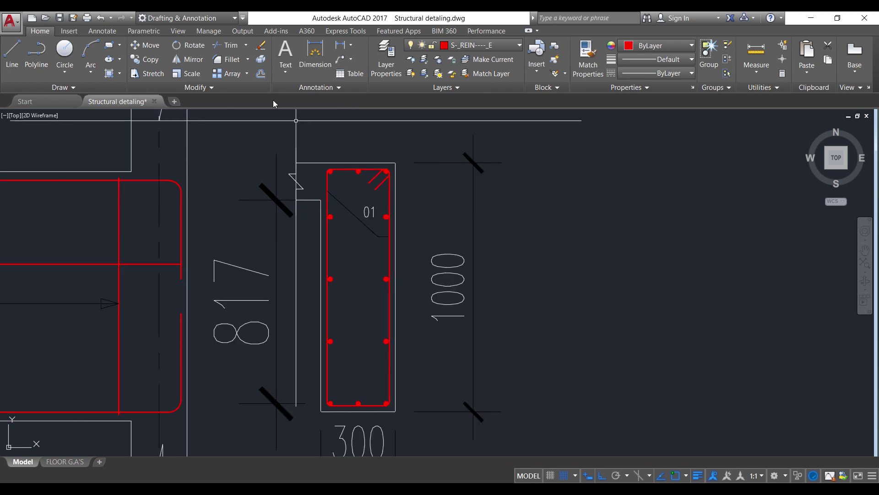
click(342, 49)
scroll(322, 184, up, 4)
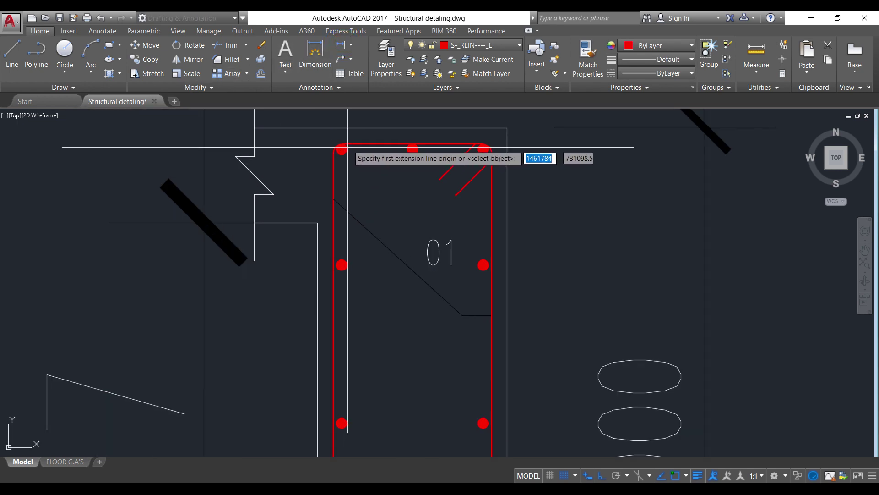
click(342, 149)
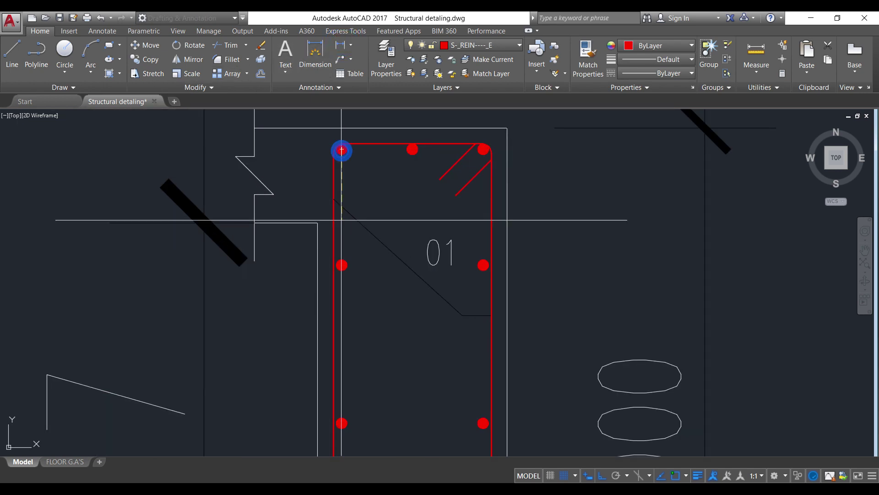
click(341, 265)
scroll(340, 264, down, 5)
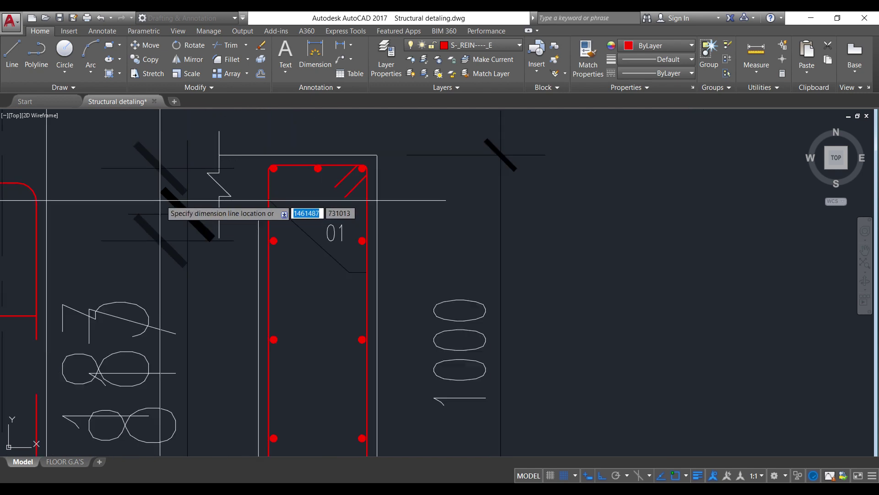
right_click(165, 233)
click(172, 234)
Step: Window-select the side bars and move them down by 1
scroll(211, 193, up, 3)
click(212, 193)
click(295, 326)
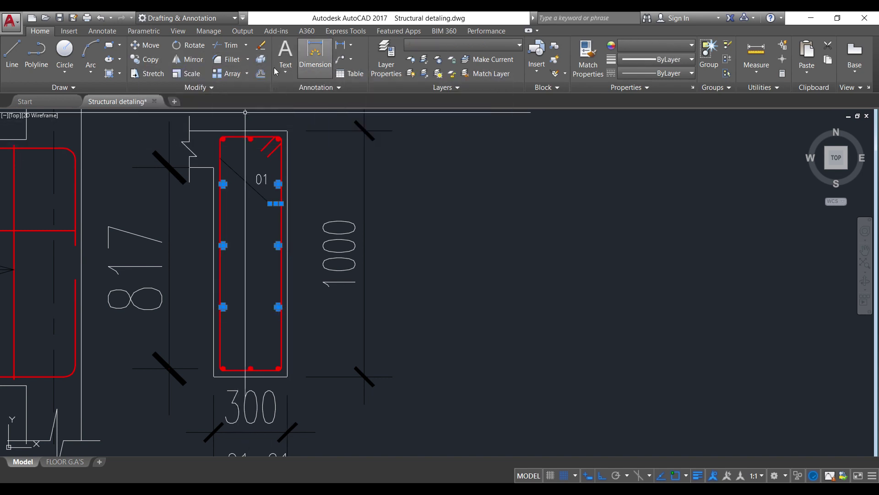
click(145, 46)
scroll(231, 246, up, 3)
click(534, 161)
text(17)
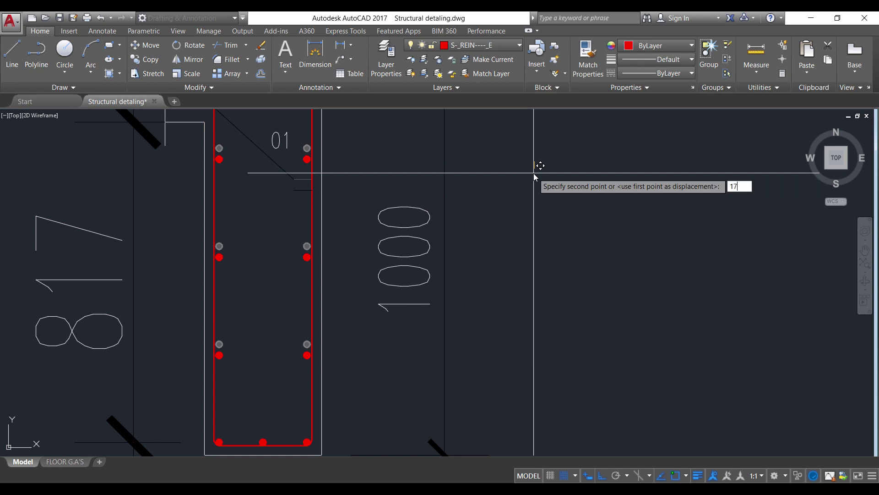
key(Return)
scroll(535, 174, down, 4)
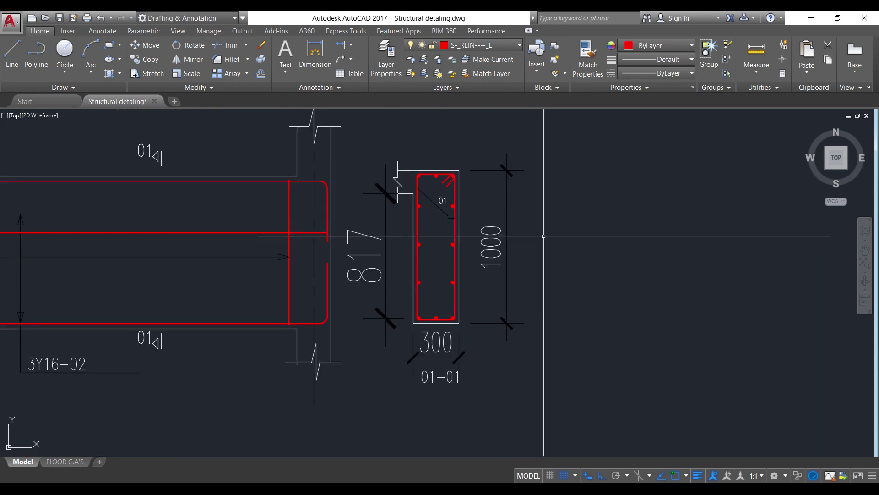
scroll(544, 235, down, 2)
scroll(461, 226, up, 2)
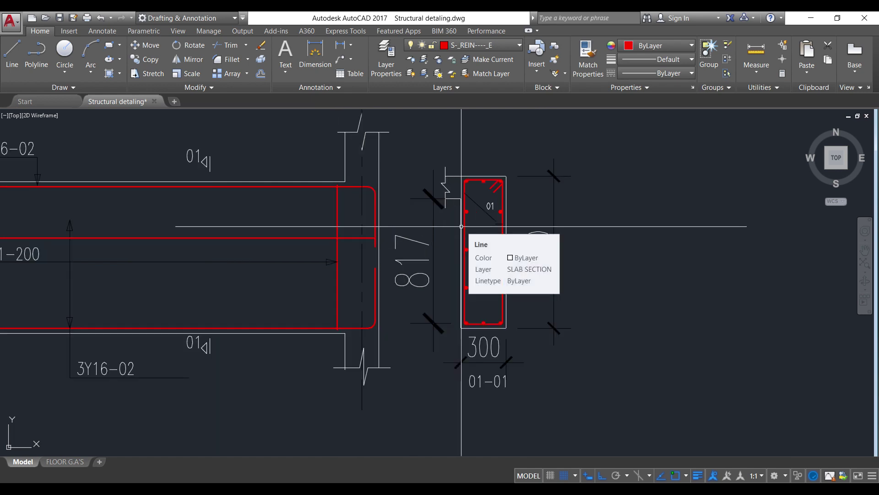
Step: Shift the 2x3Y16-02 label further right under the beam elevation
scroll(462, 226, down, 2)
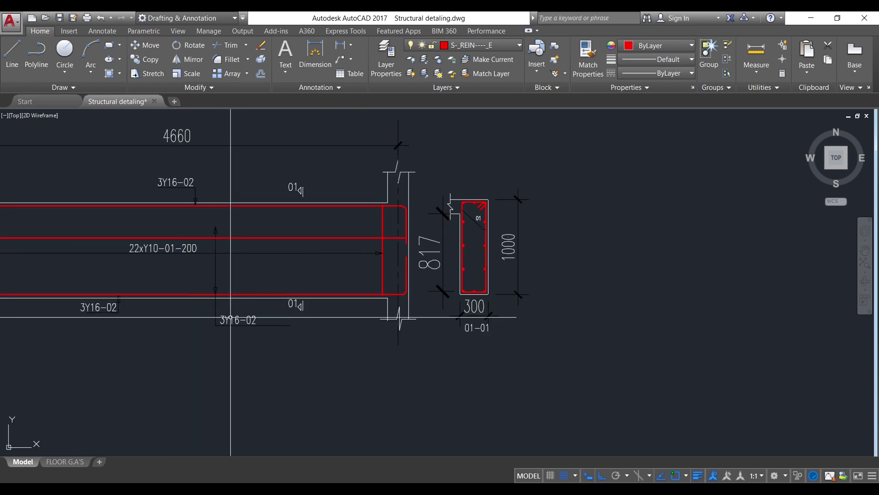
double_click(236, 319)
click(219, 315)
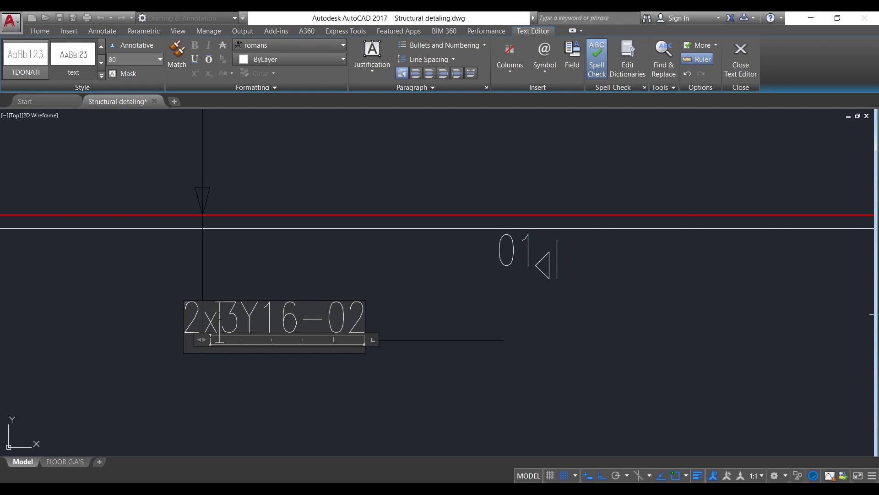
click(315, 266)
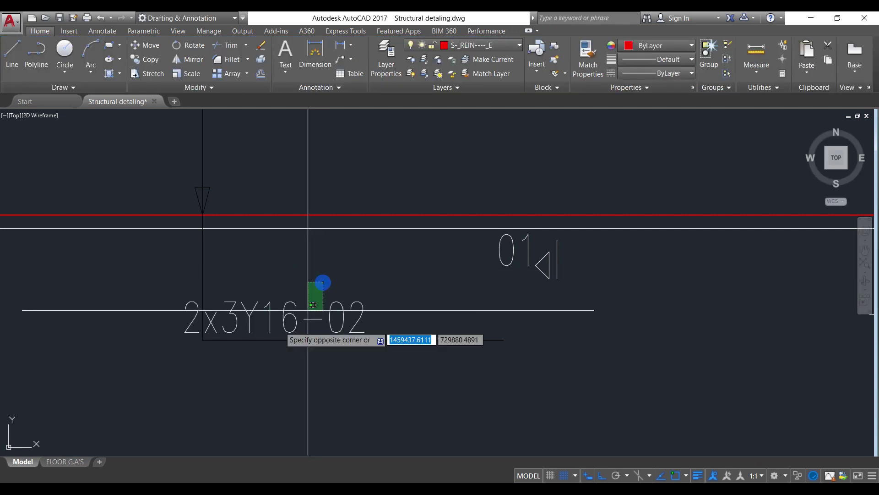
click(265, 326)
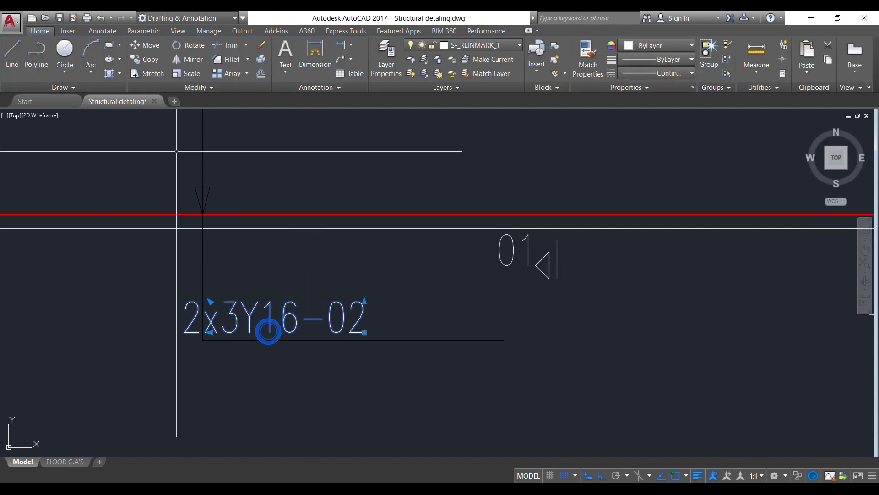
click(261, 278)
click(296, 271)
scroll(274, 354, down, 4)
scroll(300, 346, up, 2)
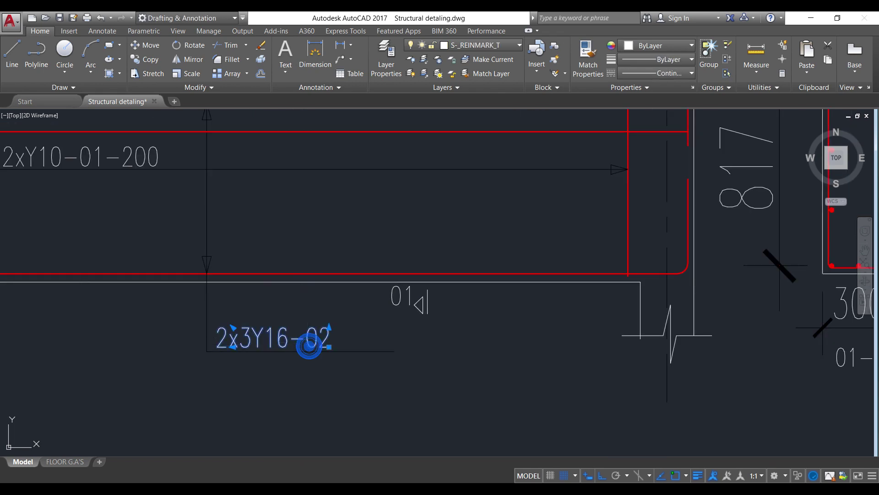
Step: Change the label's final 2 to 4 so it reads 2x3Y16-04
double_click(321, 337)
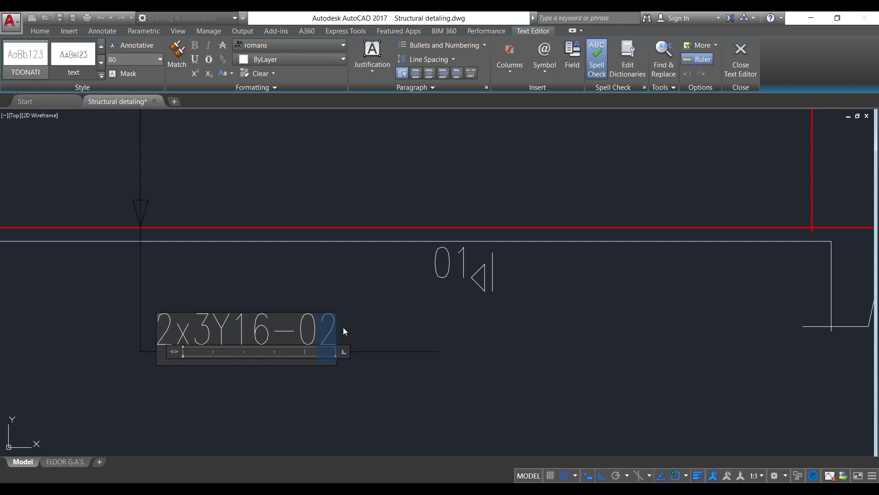
text(4)
click(304, 289)
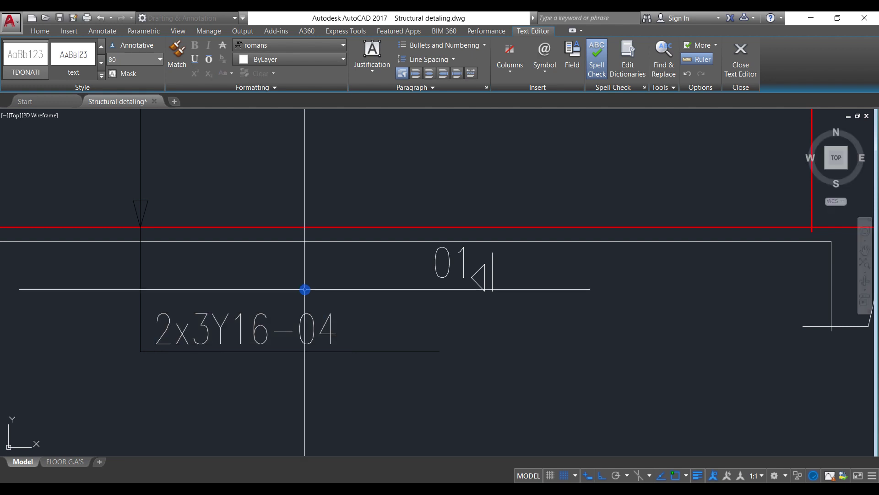
scroll(232, 381, down, 6)
scroll(231, 381, up, 2)
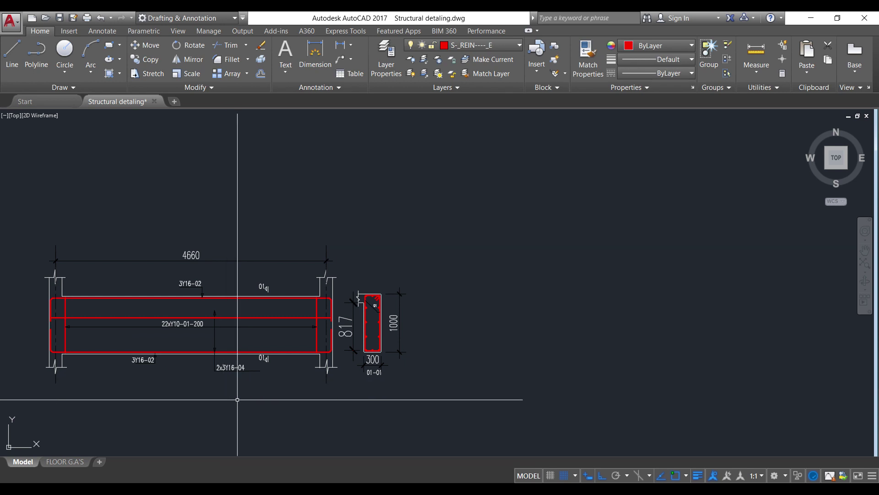
Step: Stretch the diagonal leader in section 01-01 down to the side bars
scroll(412, 320, up, 3)
scroll(298, 355, up, 2)
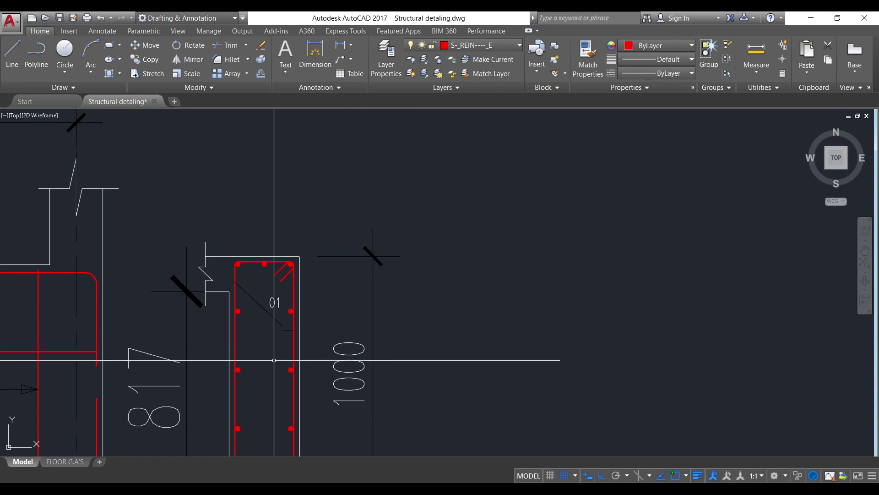
scroll(276, 307, up, 2)
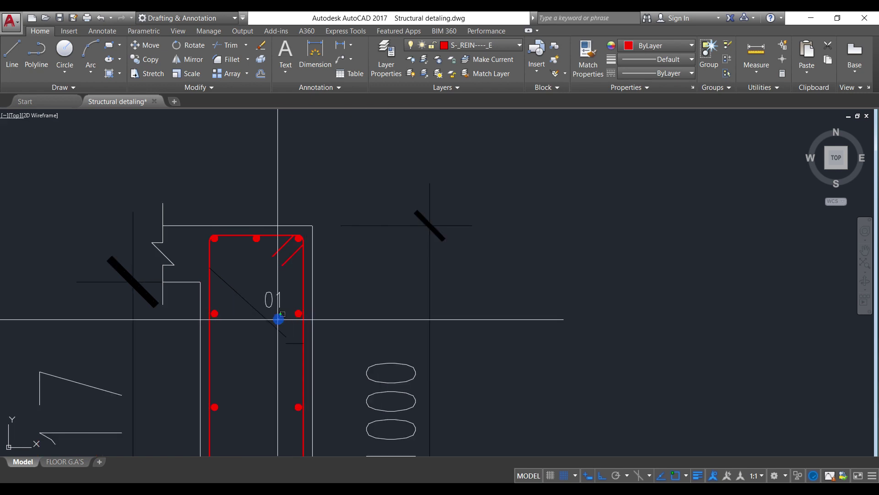
click(278, 320)
scroll(282, 332, up, 4)
click(291, 343)
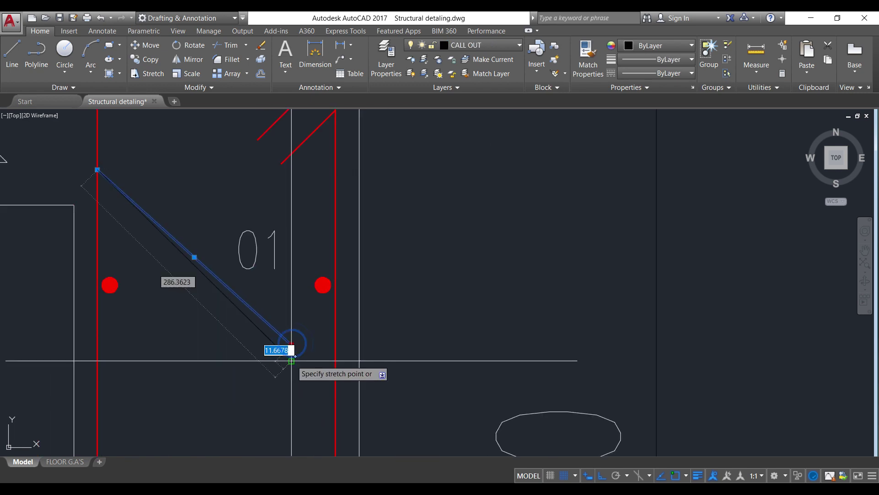
click(291, 361)
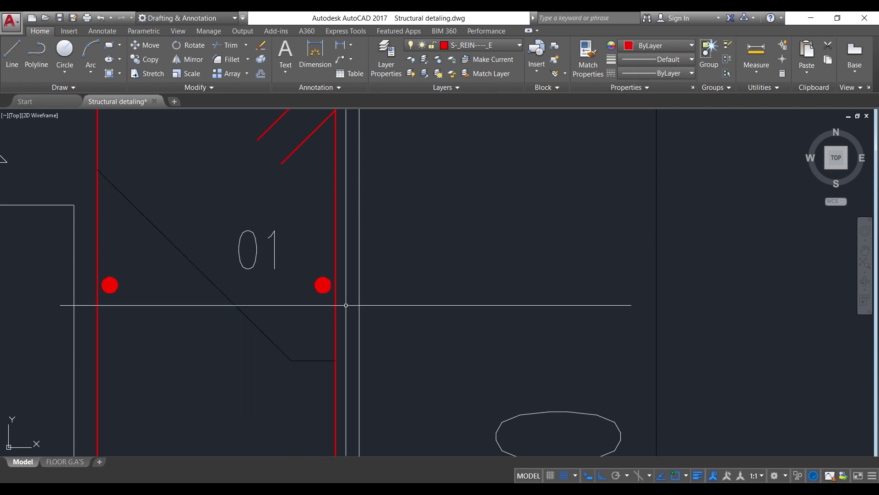
Step: Draw a horizontal line across the side bars from the left face to the right
click(12, 69)
click(110, 285)
scroll(351, 285, up, 3)
scroll(355, 293, down, 4)
click(501, 310)
right_click(409, 252)
click(428, 257)
Step: Match the new line to the diagonal leader's call-out style with MATCHPROP
click(290, 285)
click(280, 261)
text(ma)
key(Return)
click(419, 260)
click(404, 301)
right_click(404, 275)
click(412, 277)
Step: Copy the call-out line down to a lower pair of side bars
click(406, 301)
click(389, 263)
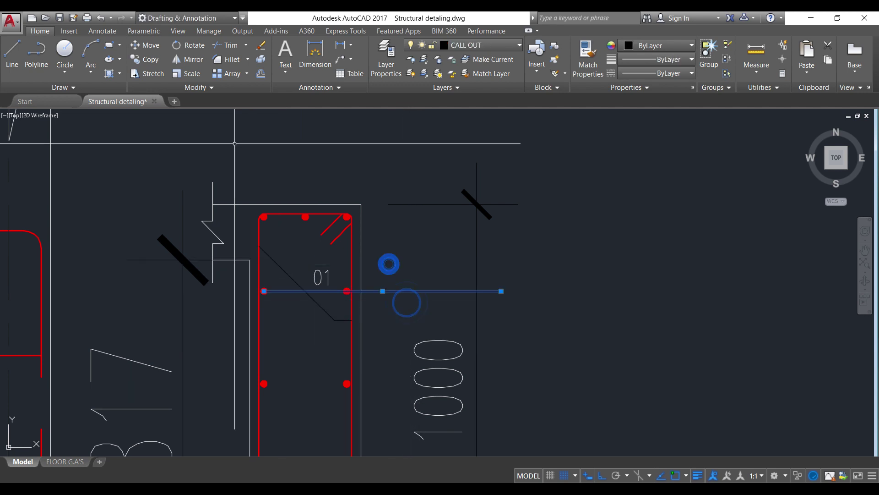
click(144, 59)
scroll(261, 291, up, 2)
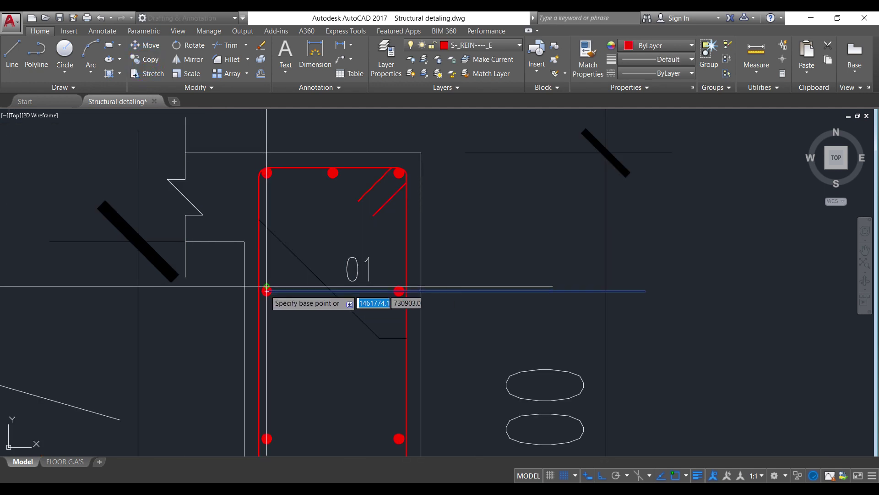
click(267, 291)
scroll(265, 290, down, 2)
scroll(269, 375, up, 5)
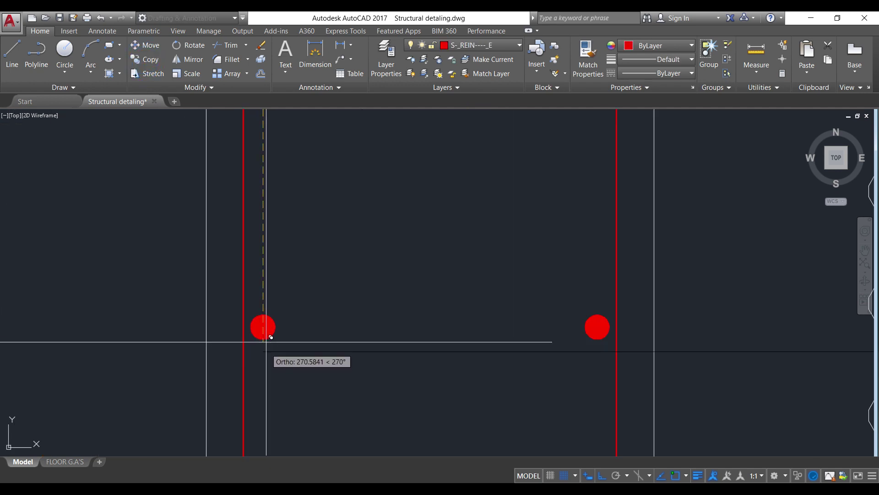
click(264, 369)
scroll(268, 246, down, 7)
scroll(269, 246, up, 5)
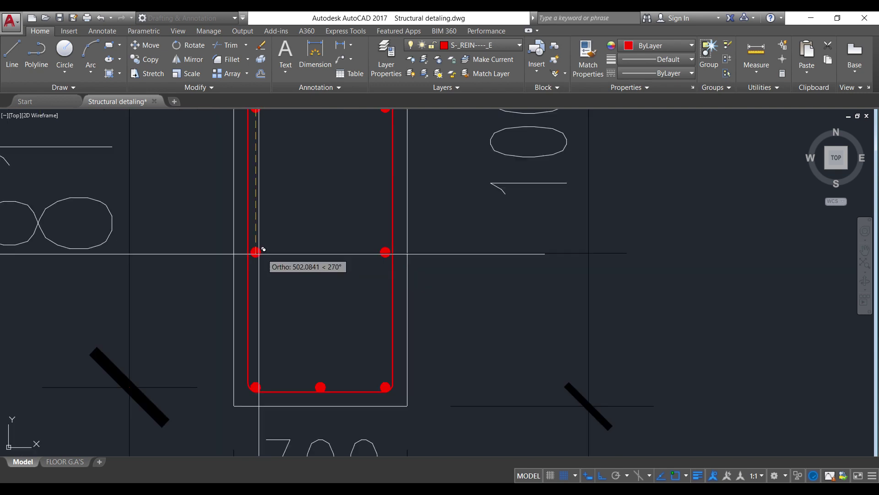
right_click(293, 227)
click(318, 233)
scroll(316, 232, down, 4)
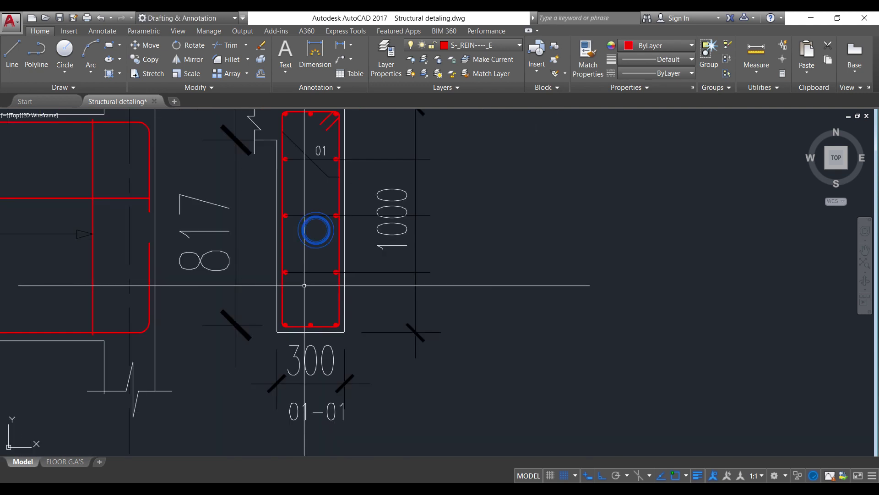
Step: Draw an L-shaped leader from the call-out line's end down and out to the right
click(15, 68)
click(429, 161)
click(430, 271)
click(648, 272)
right_click(604, 220)
click(614, 223)
Step: Apply the call-out line's style to the new leader lines with MATCHPROP
click(363, 272)
text(ma)
key(Return)
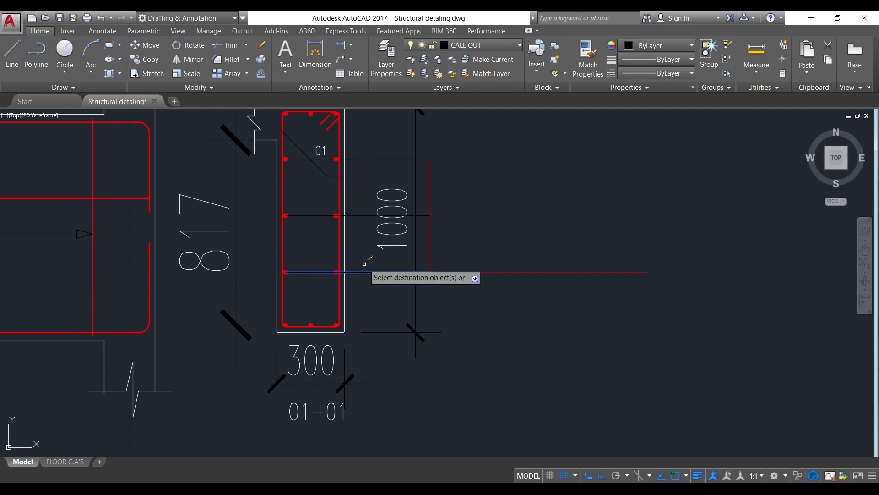
scroll(448, 257, up, 2)
click(443, 255)
click(418, 293)
right_click(484, 225)
click(497, 232)
scroll(479, 212, down, 5)
Step: Copy the 01-01 section title to a spot right of the section
scroll(430, 279, up, 2)
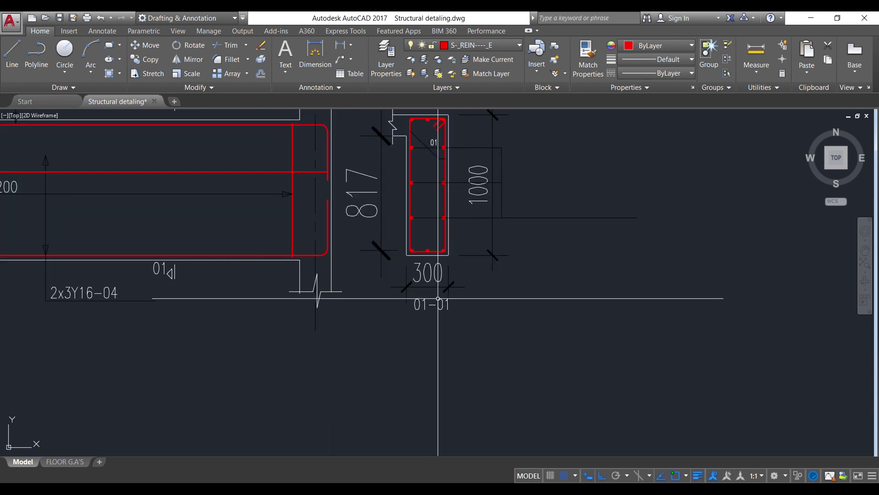
scroll(451, 284, down, 2)
scroll(446, 316, up, 2)
click(448, 326)
click(437, 304)
click(145, 59)
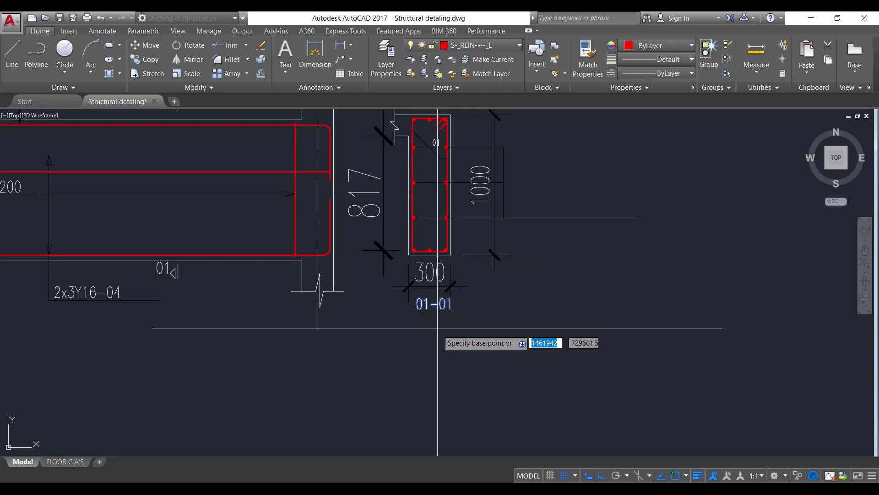
click(425, 320)
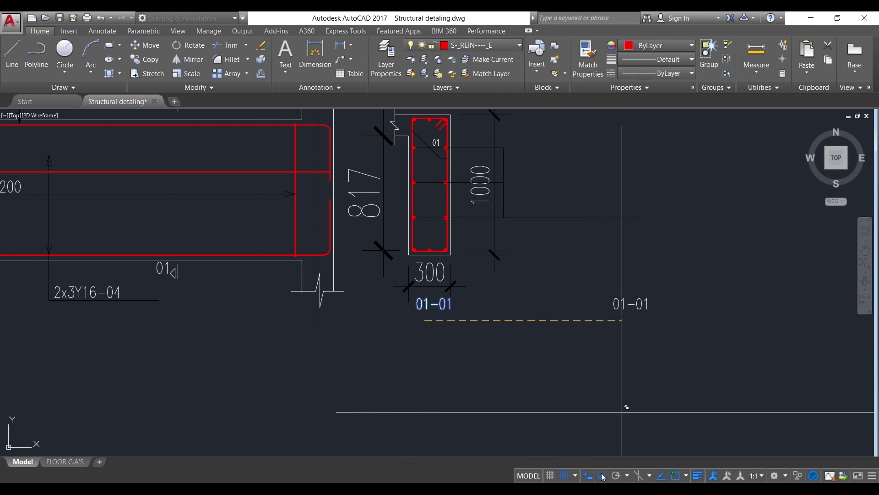
scroll(523, 196, up, 3)
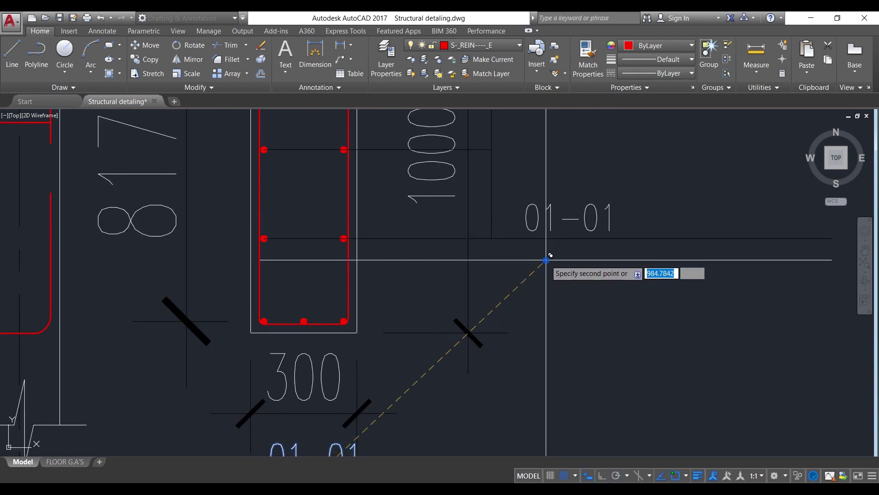
right_click(557, 269)
click(570, 275)
Step: Change the copied title's text to 2x3Y16-04
click(550, 224)
click(550, 224)
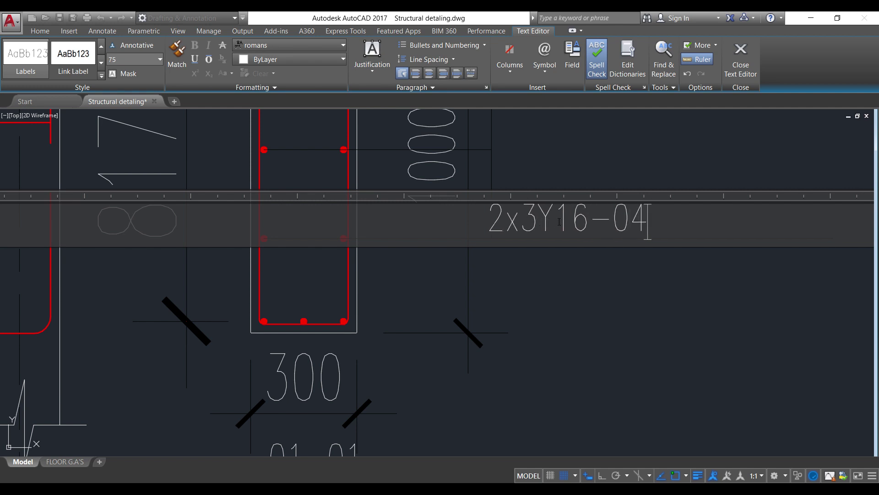
click(654, 141)
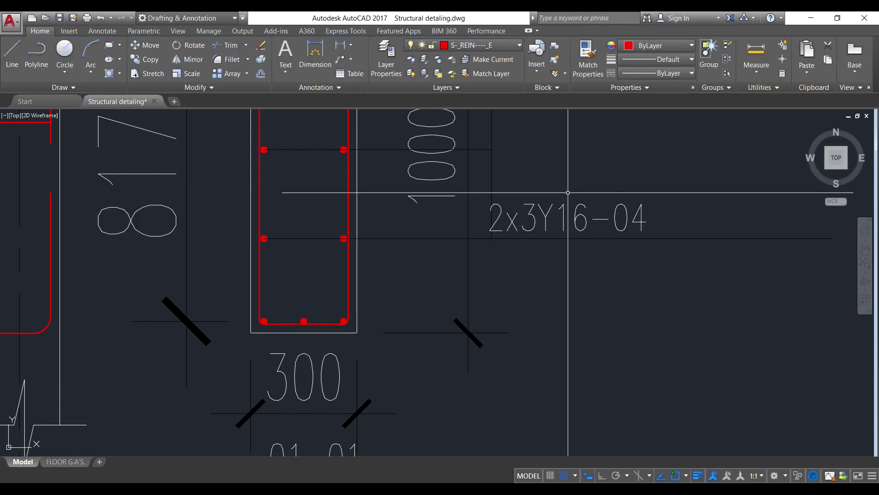
Step: Move the 2x3Y16-04 label onto the leader line beside section 01-01
click(545, 209)
click(154, 46)
click(555, 179)
click(575, 181)
scroll(595, 238, down, 8)
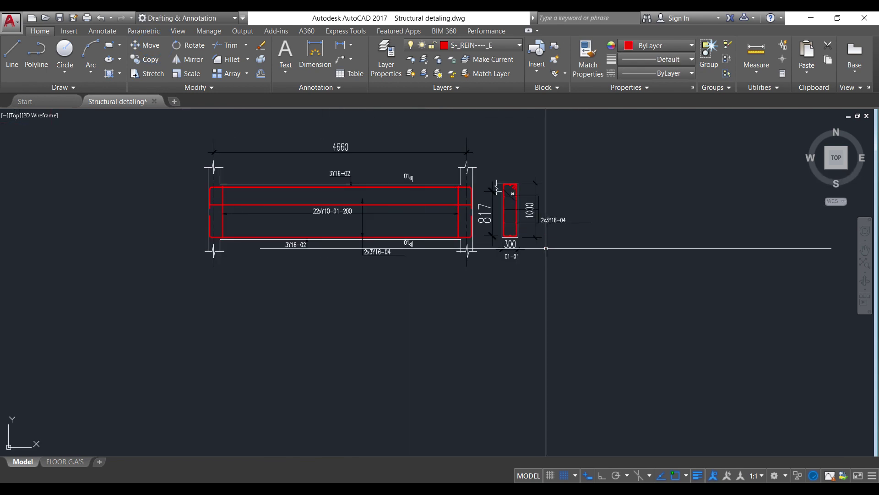
scroll(612, 263, up, 4)
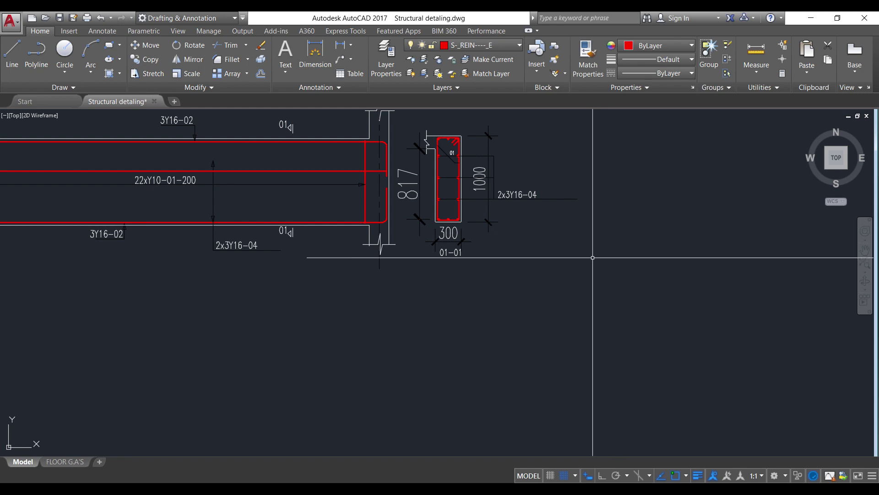
scroll(594, 255, down, 3)
scroll(216, 201, up, 2)
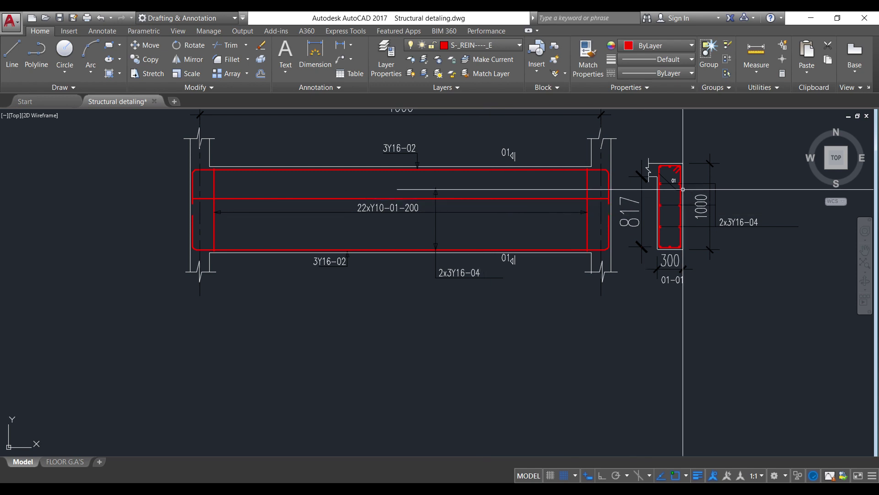
scroll(641, 216, up, 2)
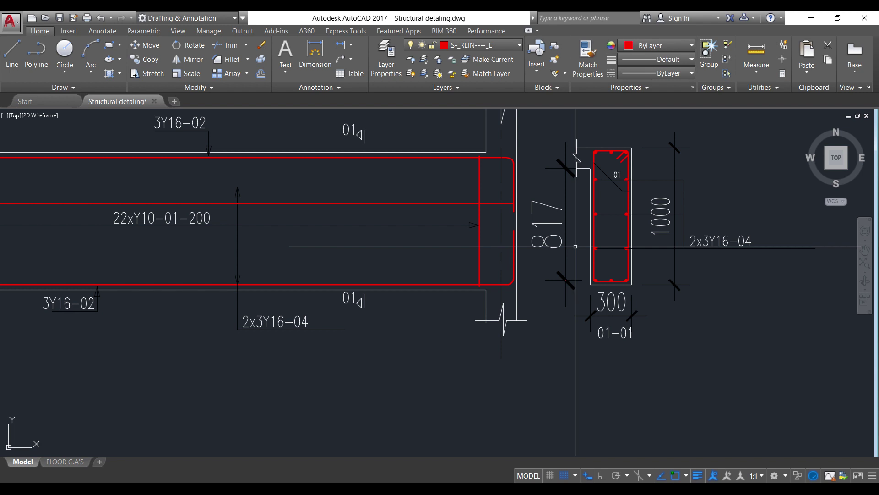
scroll(575, 246, down, 2)
scroll(398, 242, up, 2)
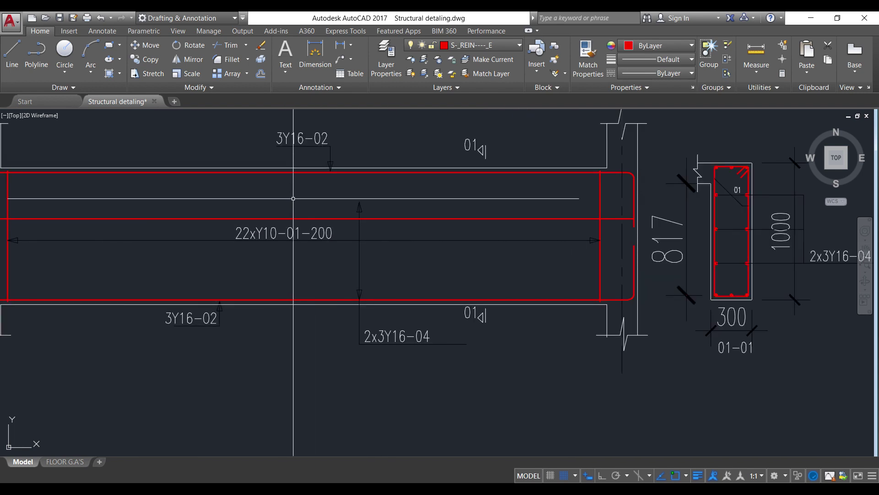
scroll(314, 243, down, 2)
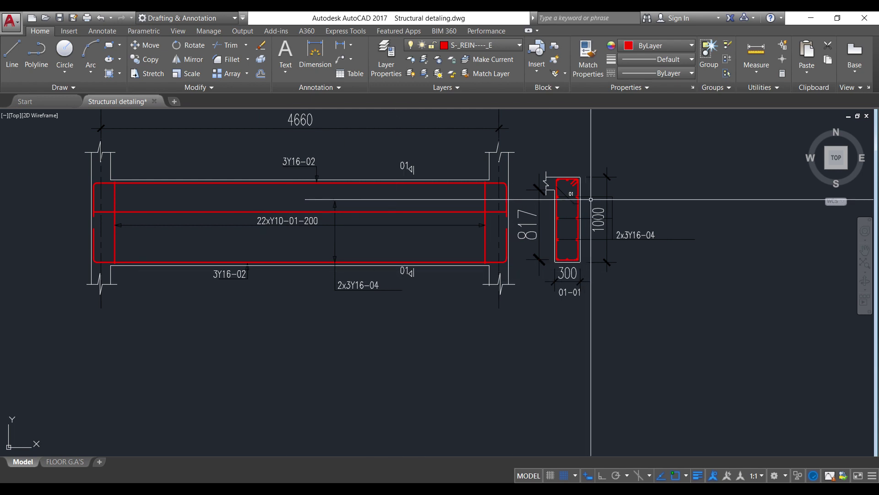
scroll(591, 199, up, 2)
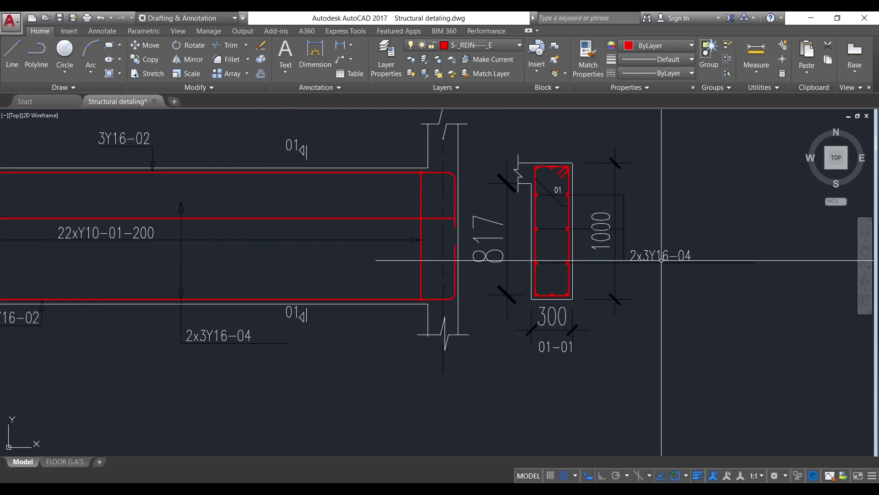